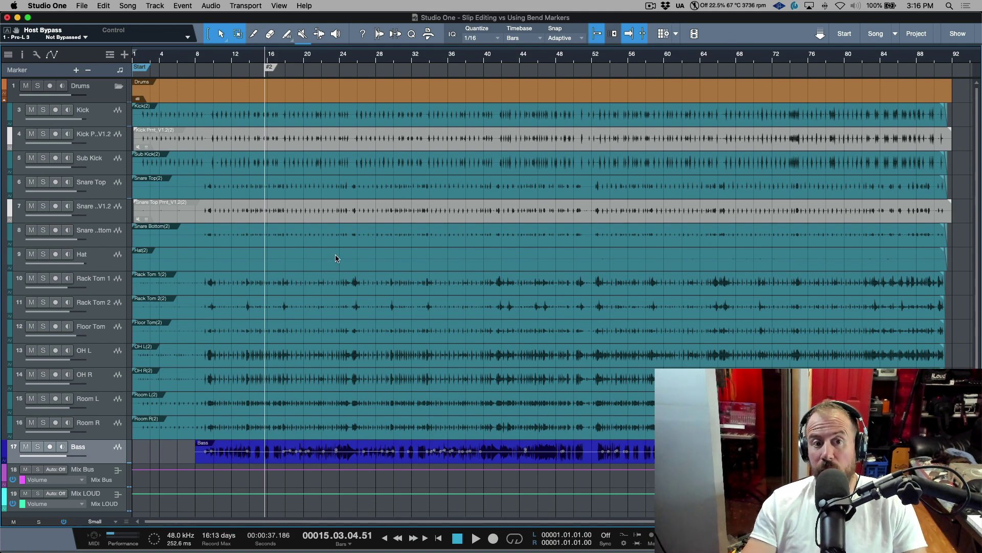
# Play the drums and bass from about bar 8.4 and zoom in around the playhead.
pyautogui.click(196, 54)
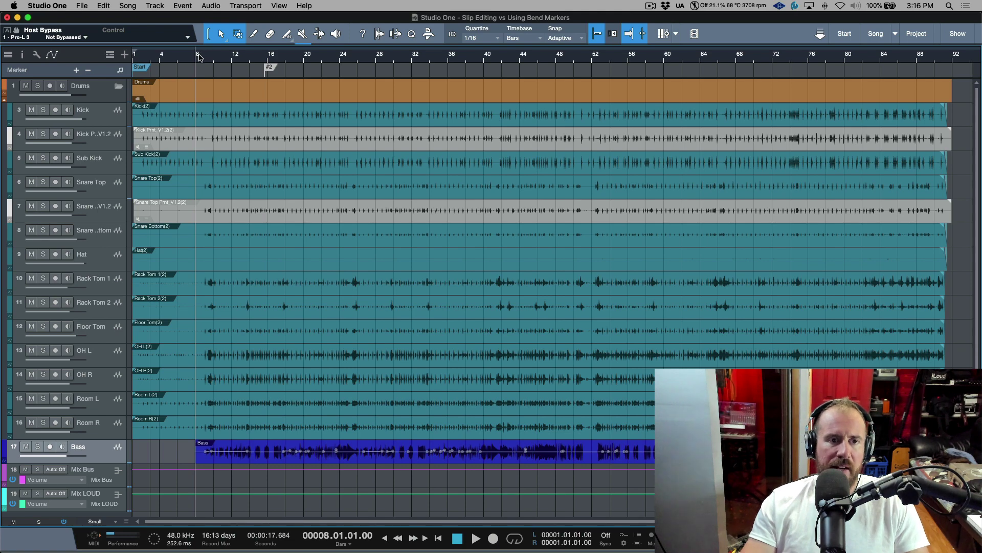
pyautogui.click(204, 455)
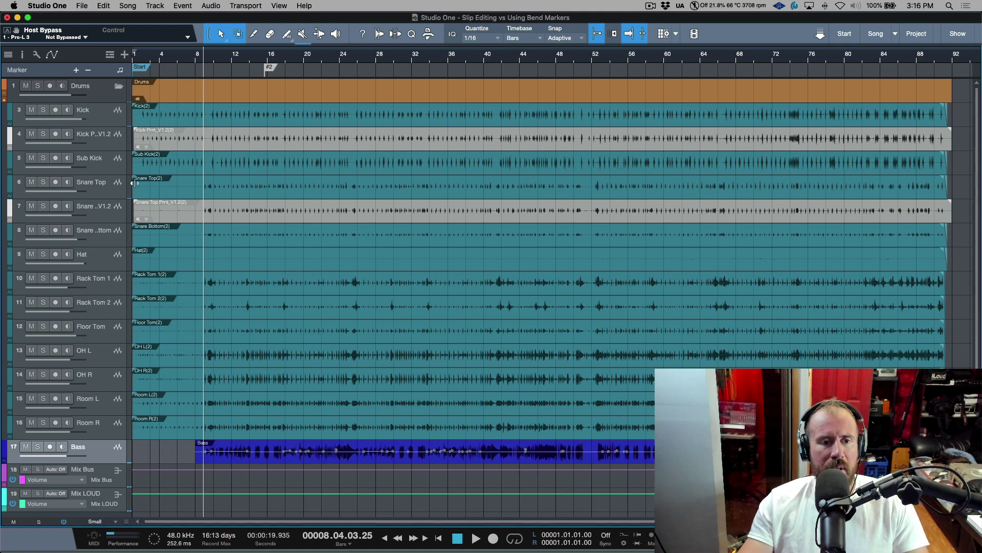
pyautogui.press('space')
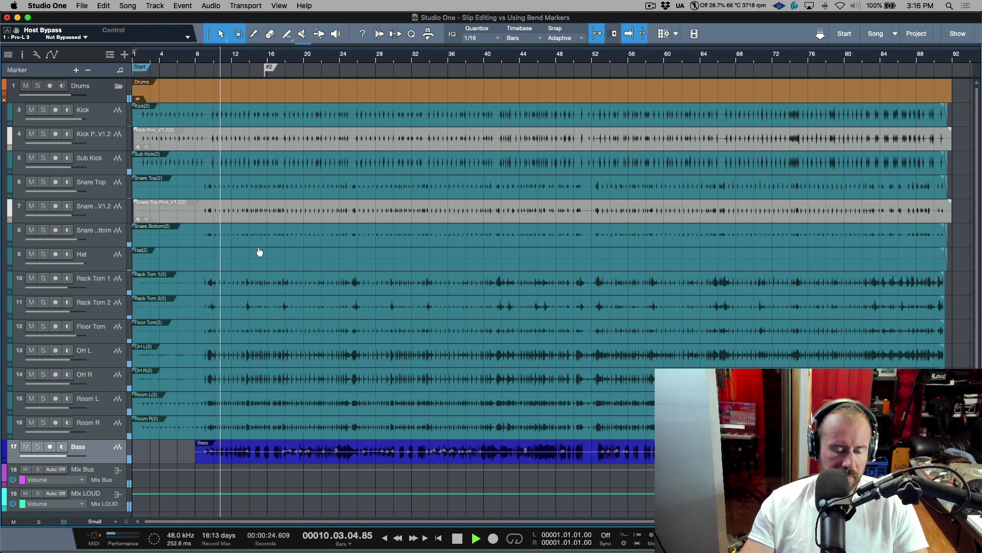
pyautogui.press('e')
pyautogui.press('e')
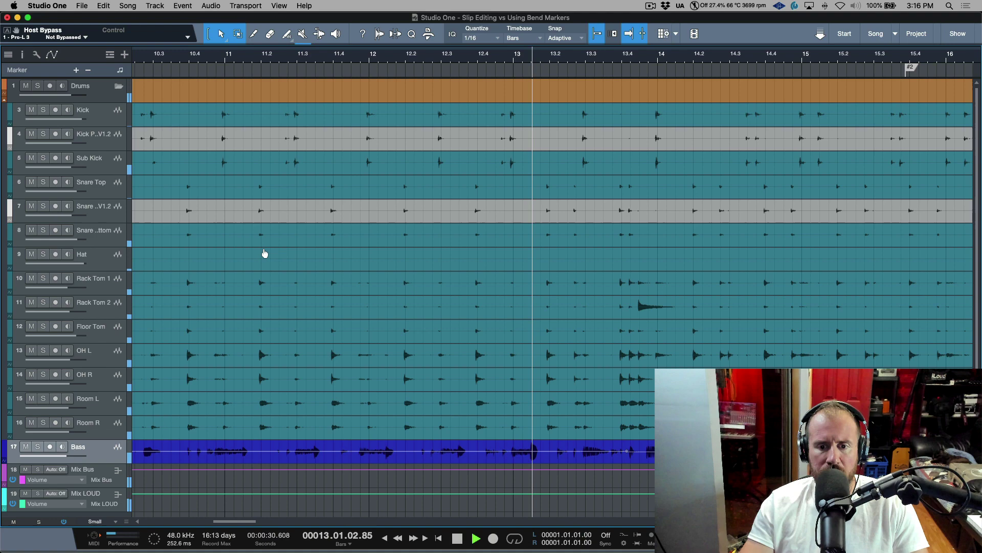
# Stop playback and move the playback start to about bar 12.4.
pyautogui.press('space')
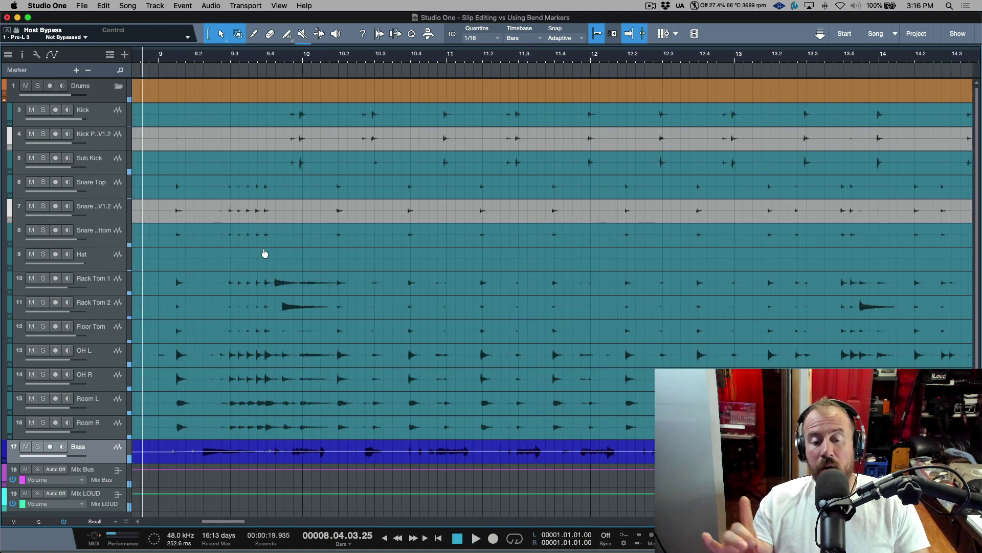
pyautogui.hscroll(5, 411, 252)
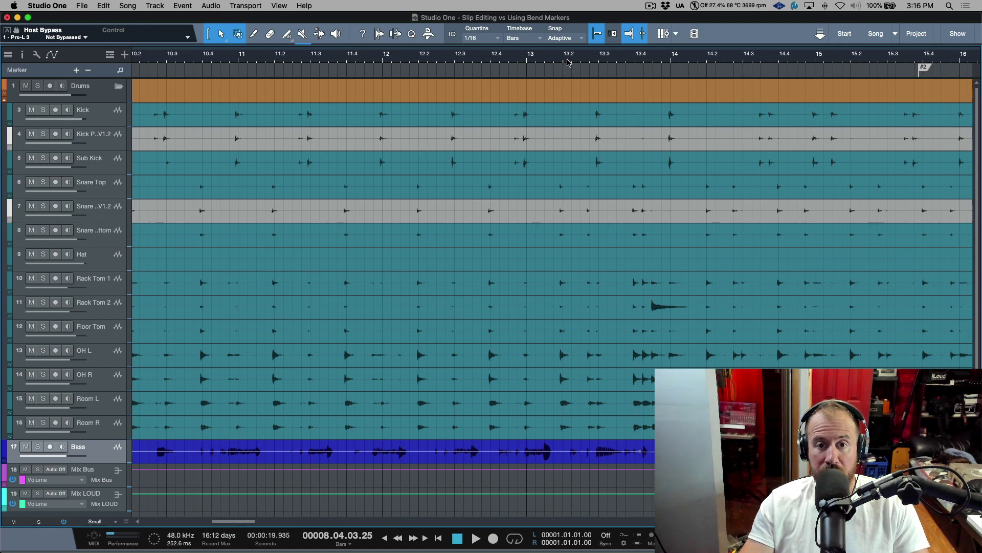
pyautogui.click(510, 54)
pyautogui.hscroll(3, 544, 213)
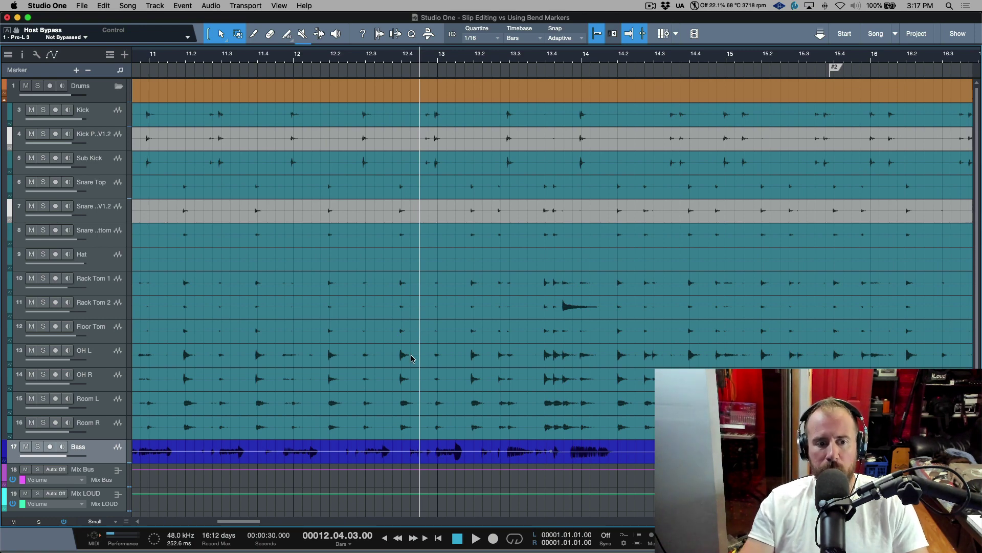
pyautogui.hscroll(3, 656, 149)
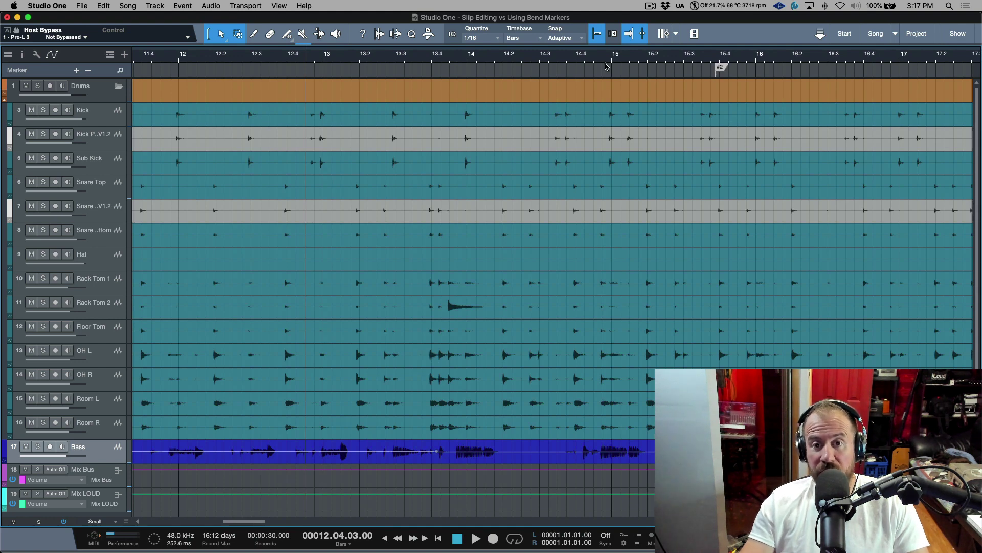
# Play from bar 14.2, stop, then zoom into bars 15.2–16.3.
pyautogui.click(504, 58)
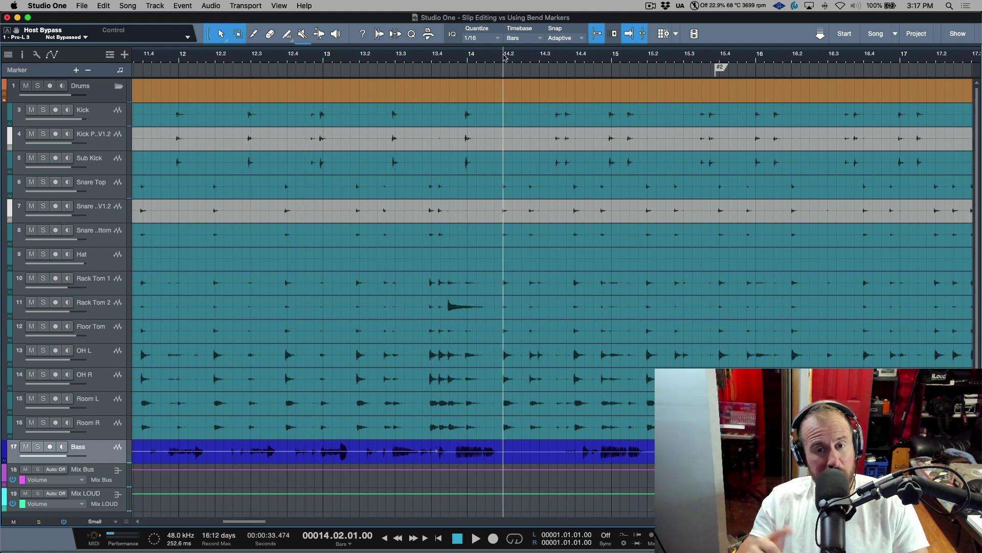
pyautogui.press('space')
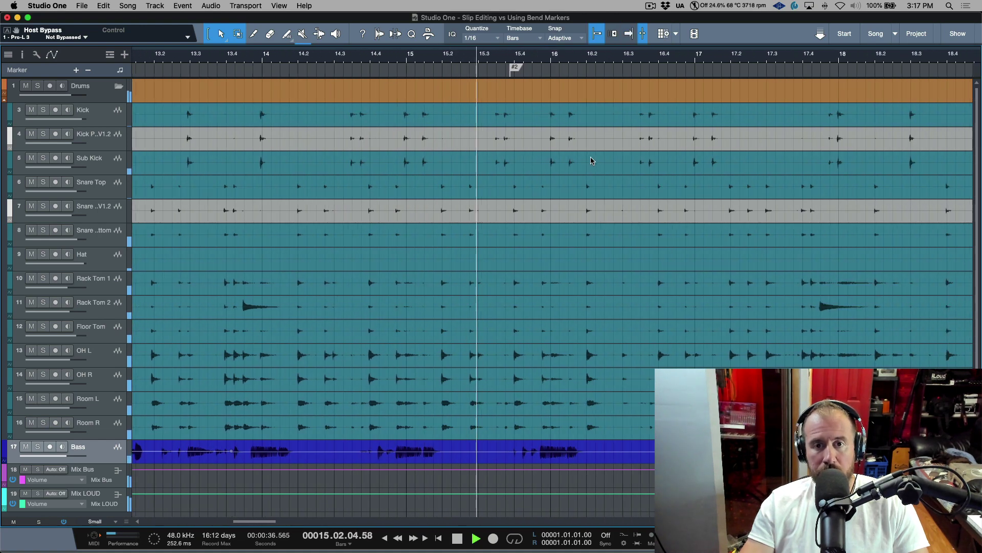
pyautogui.press('space')
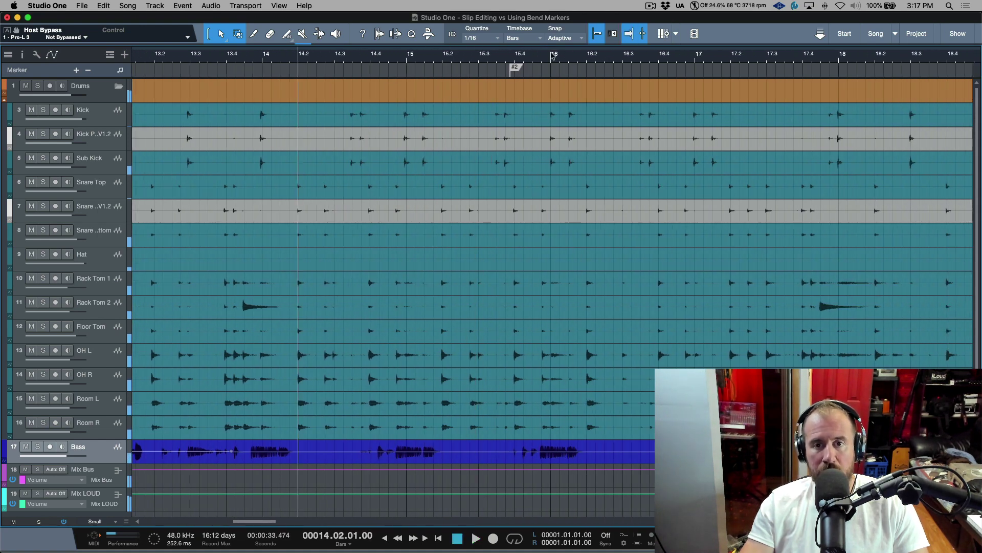
pyautogui.moveTo(541, 60); pyautogui.dragTo(537, 450)
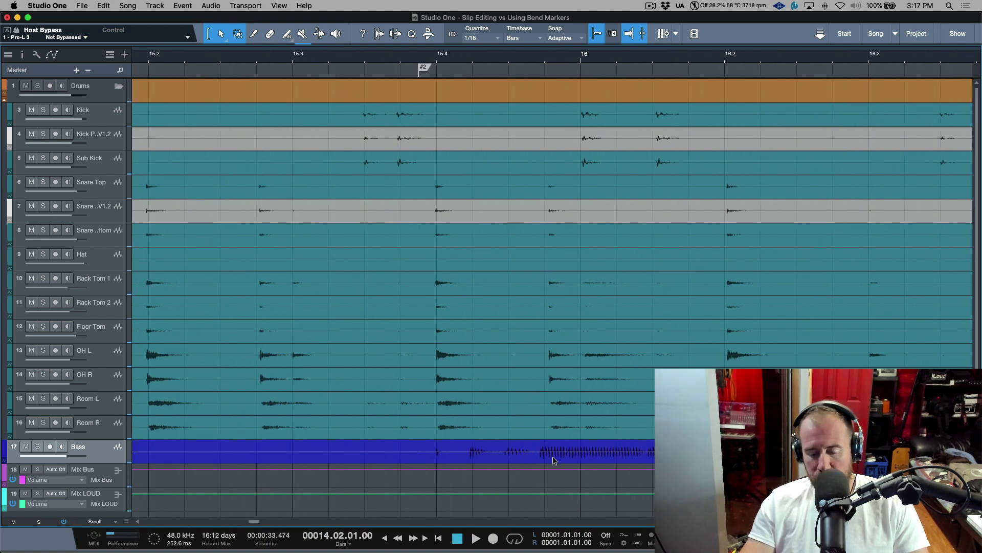
# Enlarge the Room R and Bass tracks to fill the view with Z.
pyautogui.click(103, 428)
pyautogui.keyDown('shift'); pyautogui.click(107, 449); pyautogui.keyUp('shift')
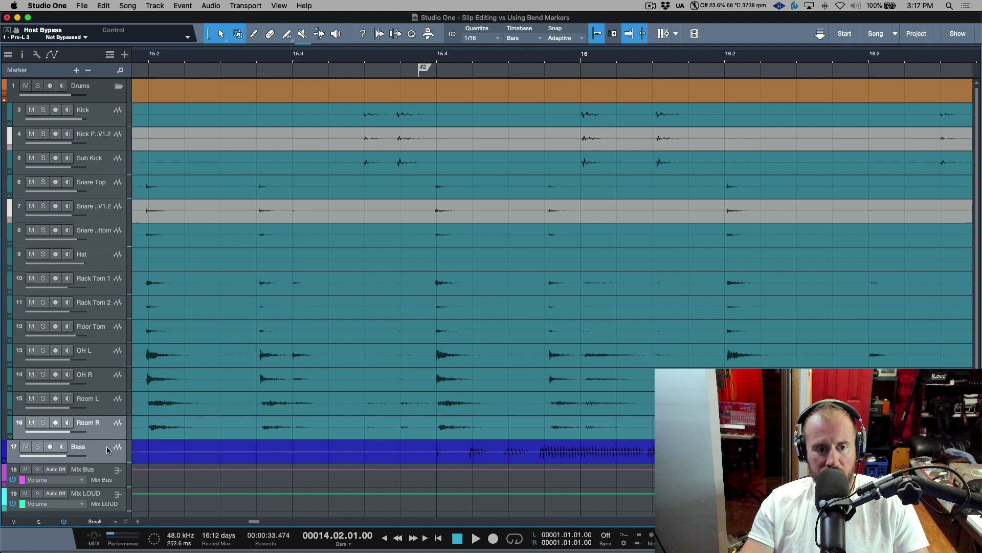
pyautogui.press('z')
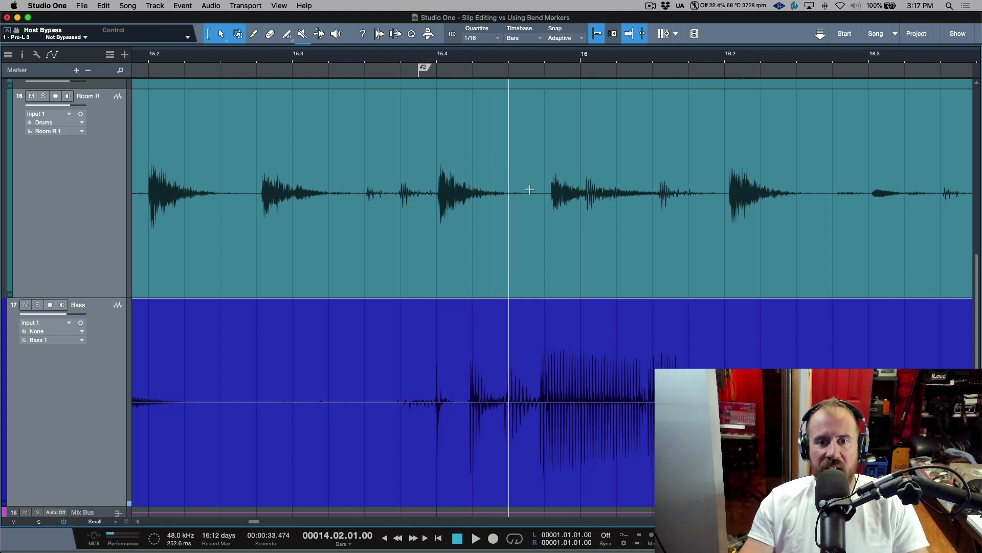
# Move the OH L track directly above Bass and select Bass.
pyautogui.scroll(5, 540, 128)
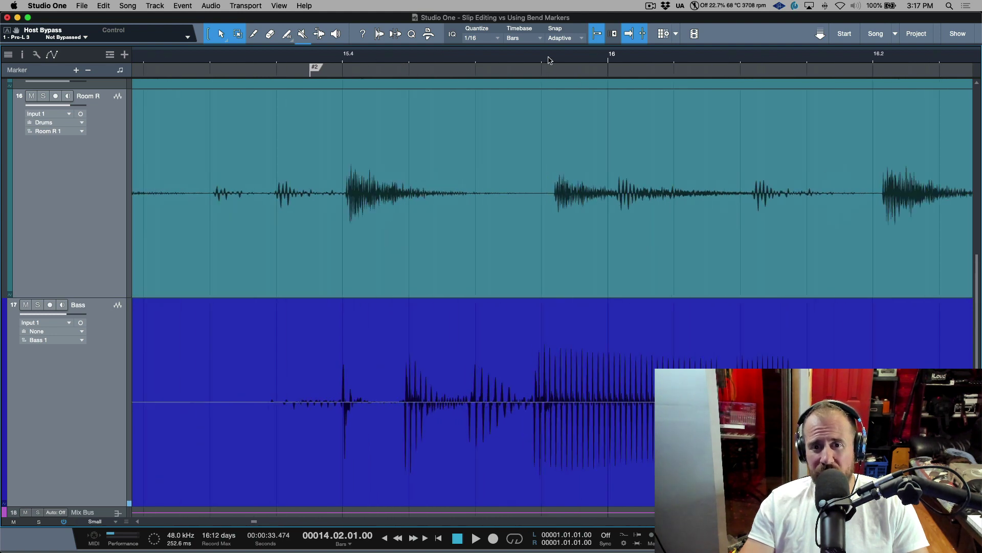
pyautogui.scroll(4, 536, 128)
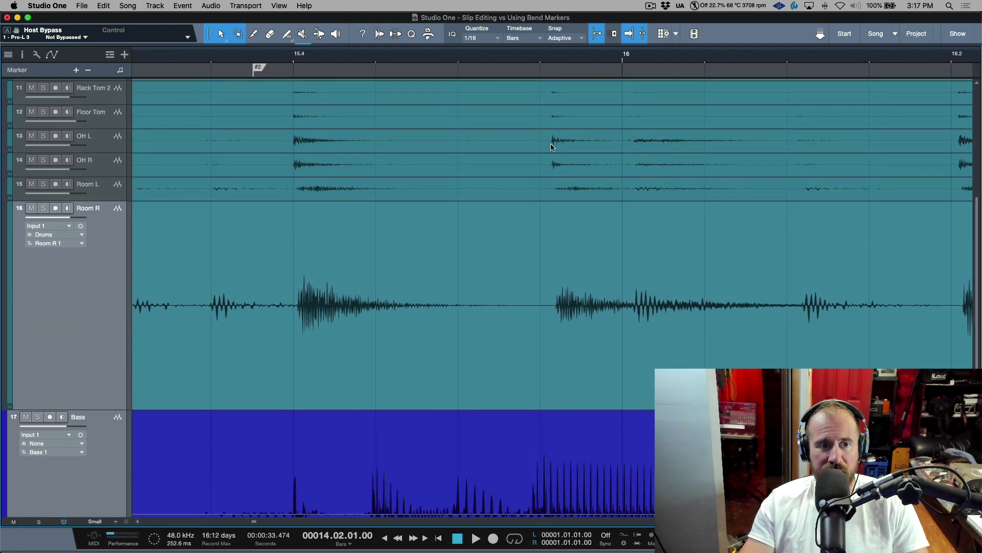
pyautogui.scroll(-2, 550, 156)
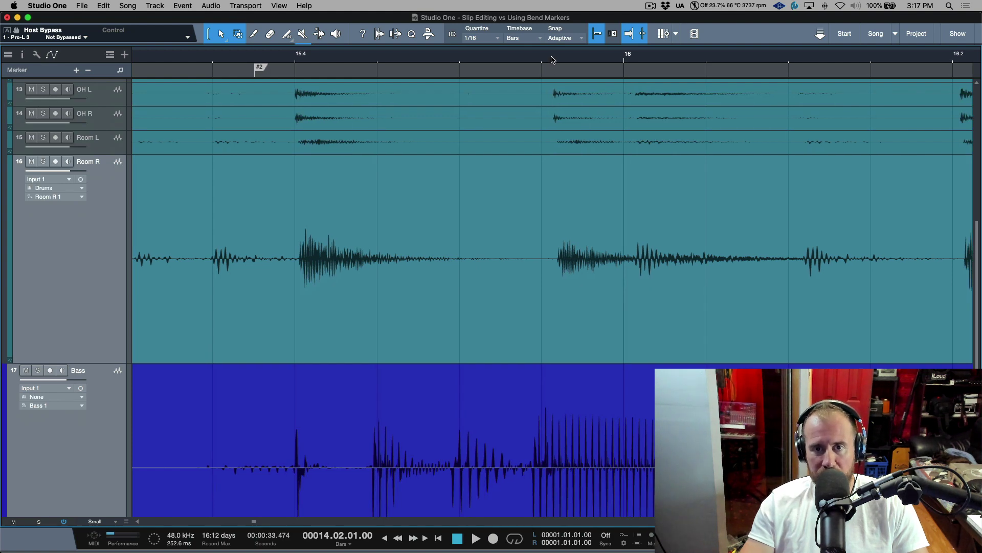
pyautogui.click(108, 101)
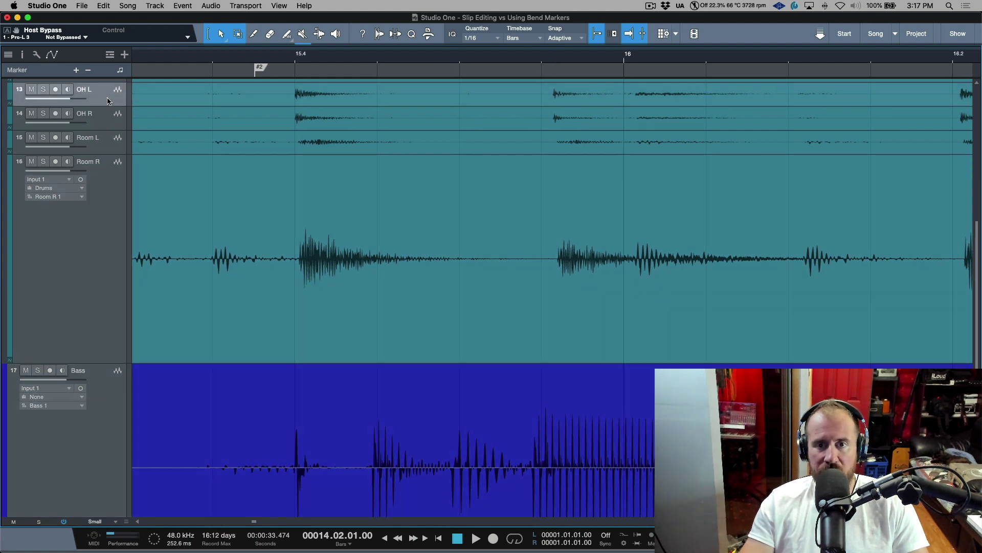
pyautogui.moveTo(103, 103); pyautogui.dragTo(103, 361)
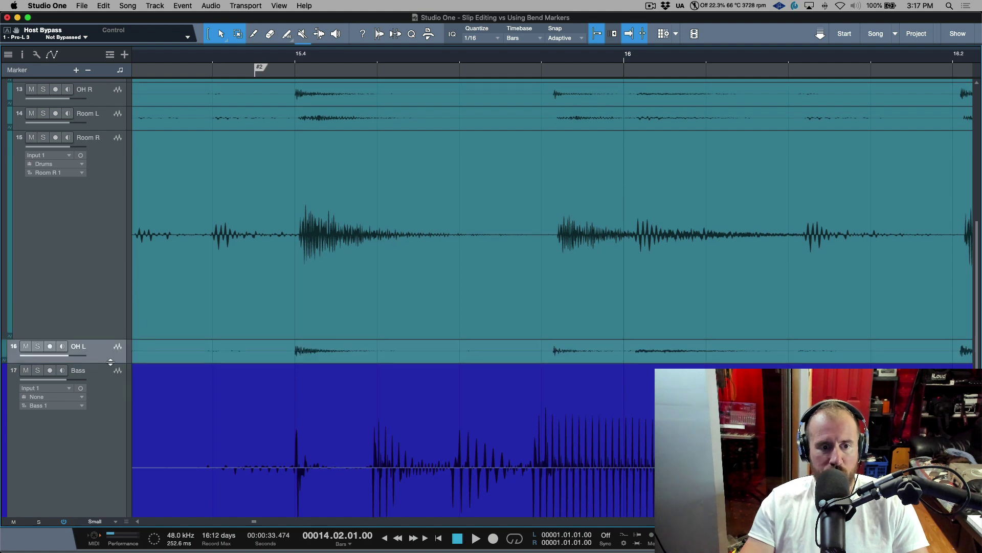
pyautogui.keyDown('shift'); pyautogui.click(115, 429); pyautogui.keyUp('shift')
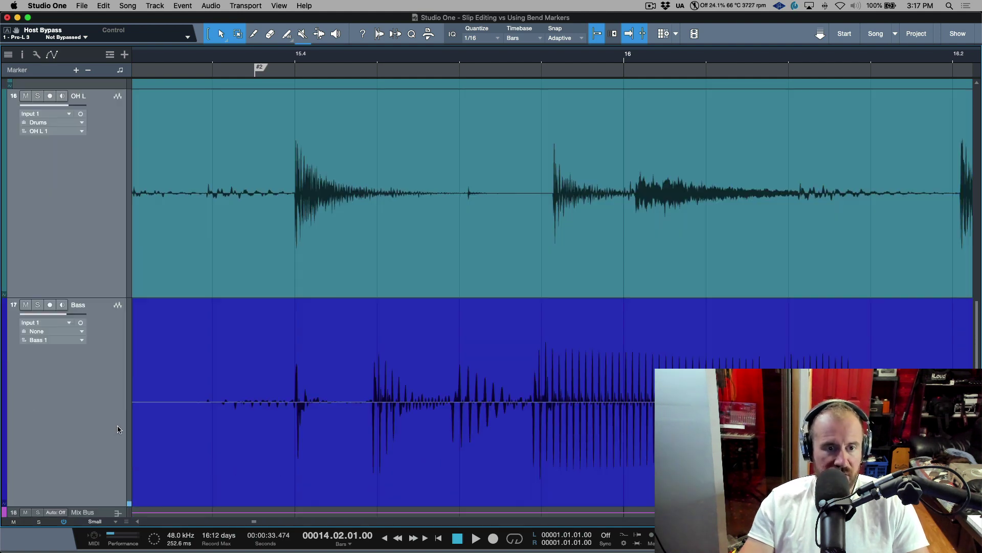
# Split the bass range from about bar 15.3 to 16.3 into its own event.
pyautogui.hscroll(3, 563, 346)
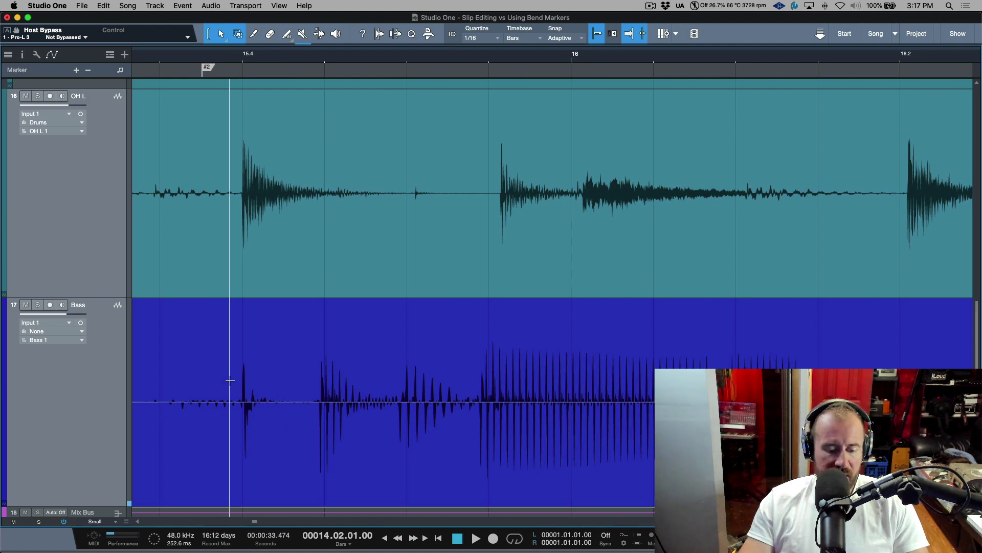
pyautogui.press('w')
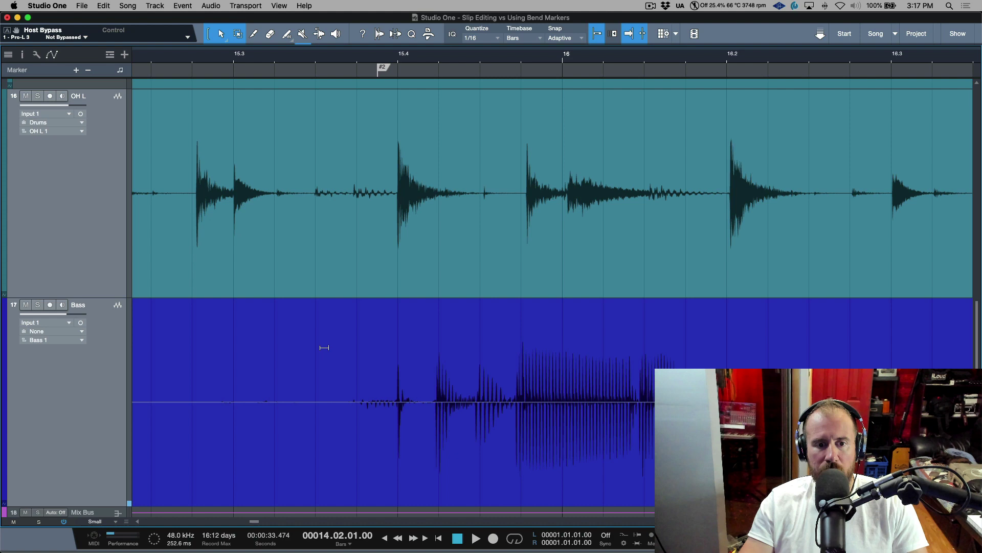
pyautogui.moveTo(314, 364); pyautogui.dragTo(850, 364)
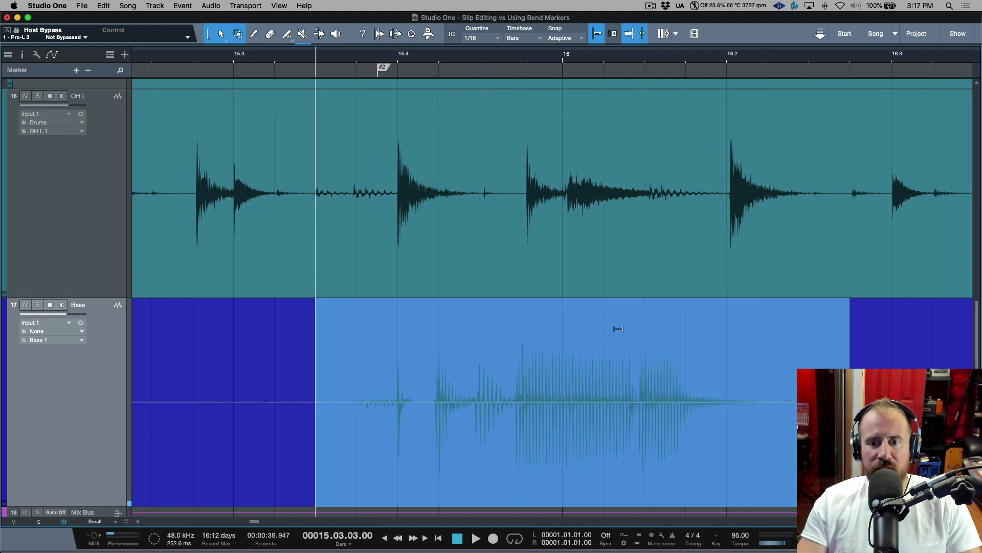
pyautogui.doubleClick(707, 381)
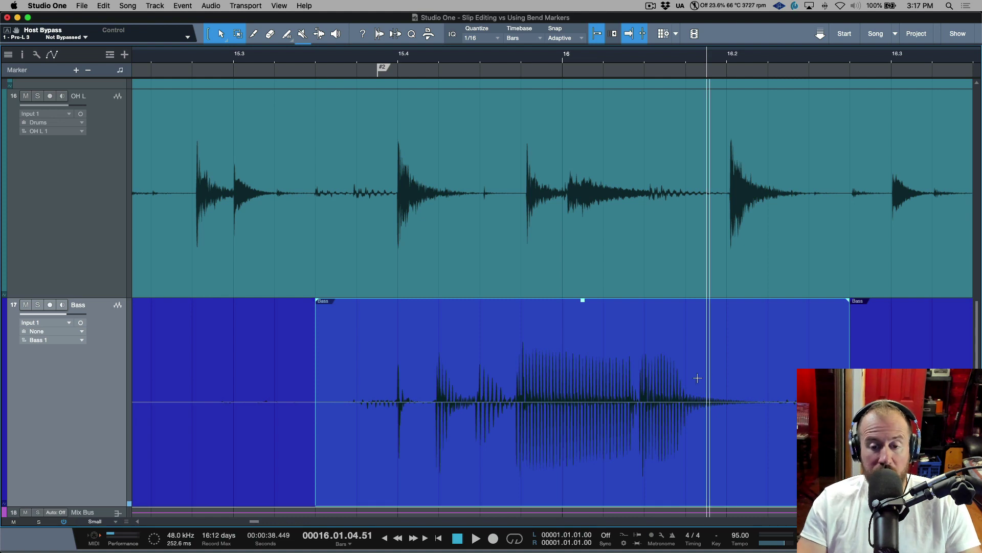
# Zoom in on bar 16, activate the Split tool and turn Snap off.
pyautogui.moveTo(547, 67); pyautogui.dragTo(548, 119)
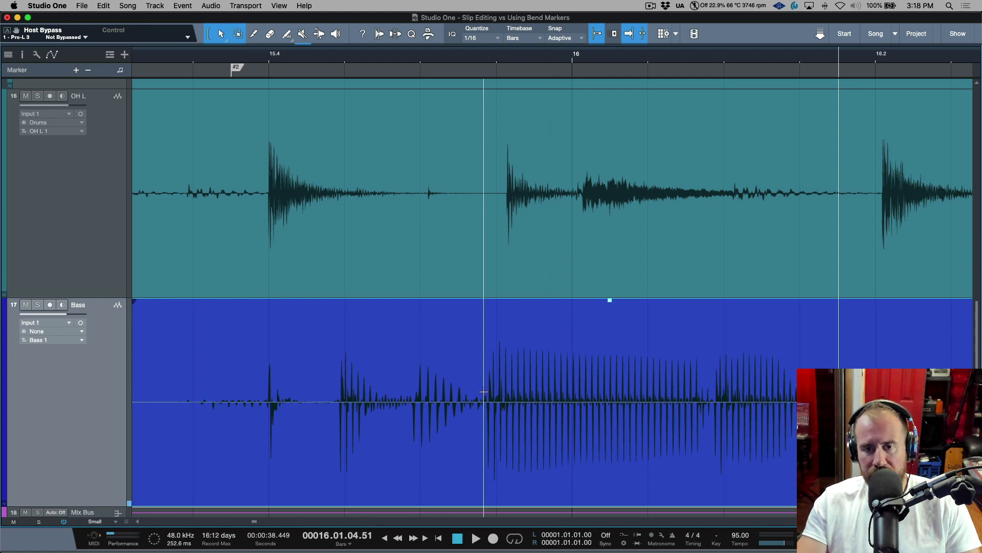
pyautogui.press('3')
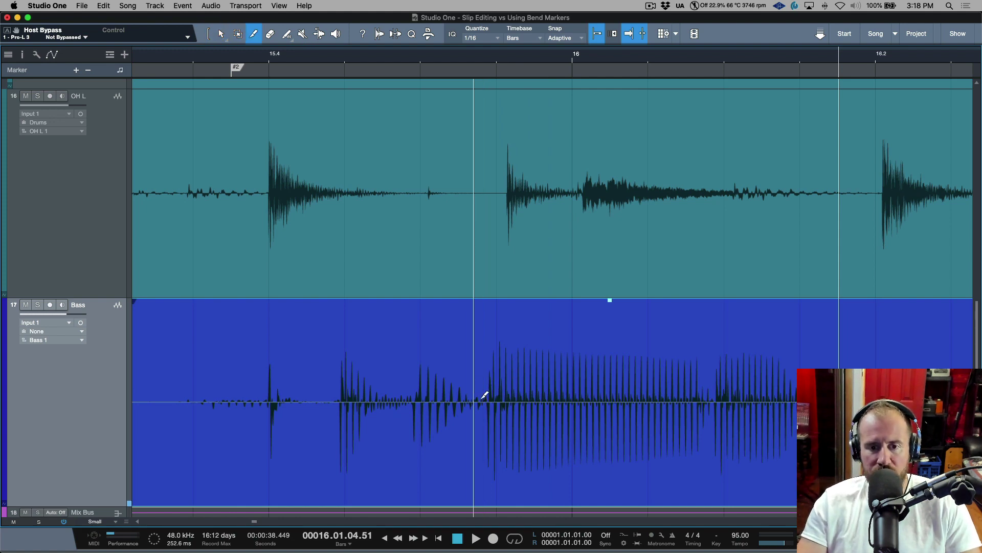
pyautogui.press('n')
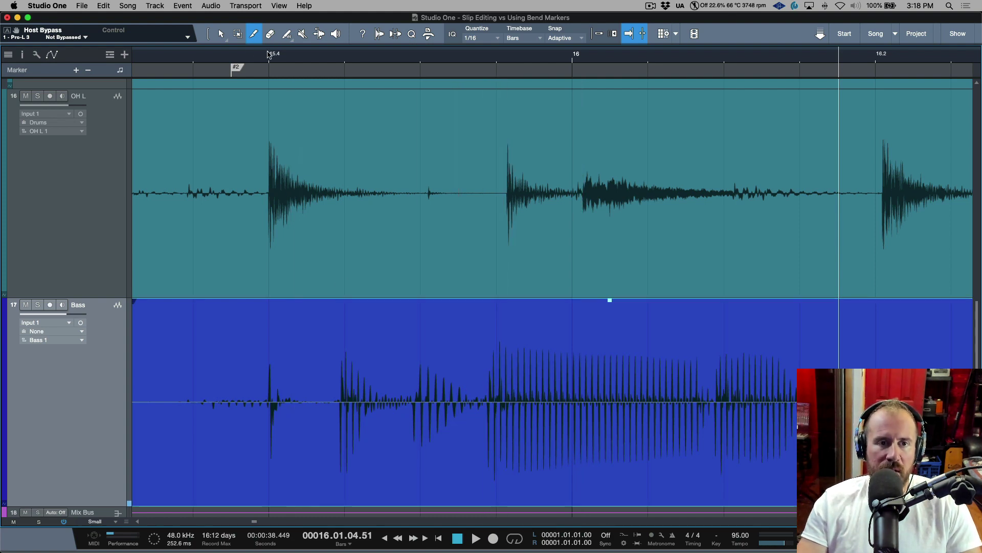
# Solo OH L and Bass and play the passage from bar 15.3.
pyautogui.click(252, 57)
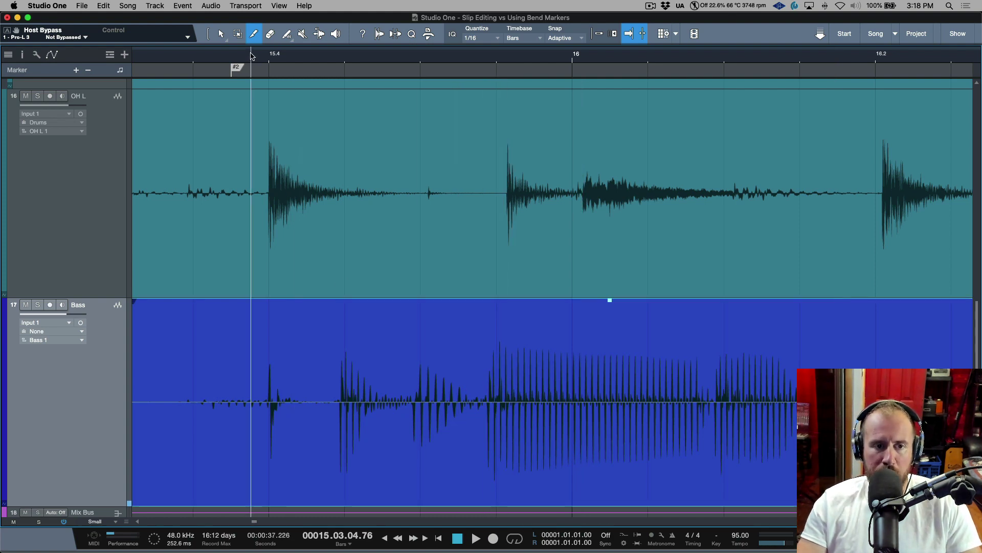
pyautogui.click(38, 96)
pyautogui.click(37, 305)
pyautogui.press('space')
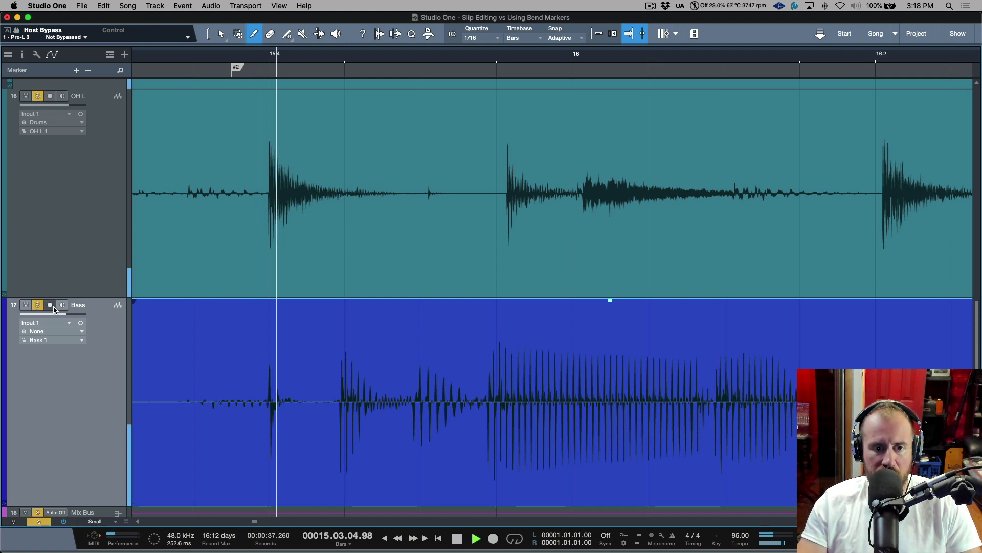
pyautogui.press('space')
pyautogui.press('space')
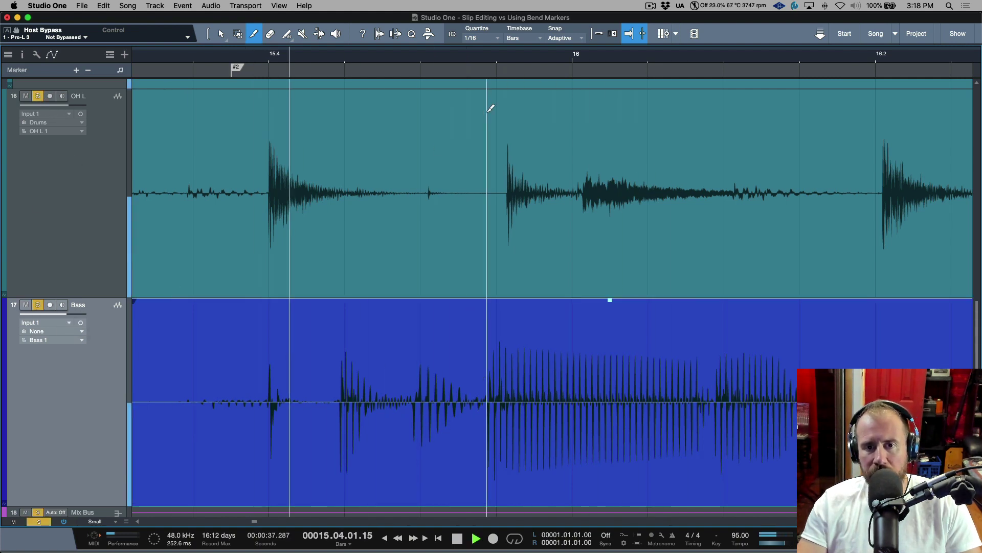
pyautogui.press('space')
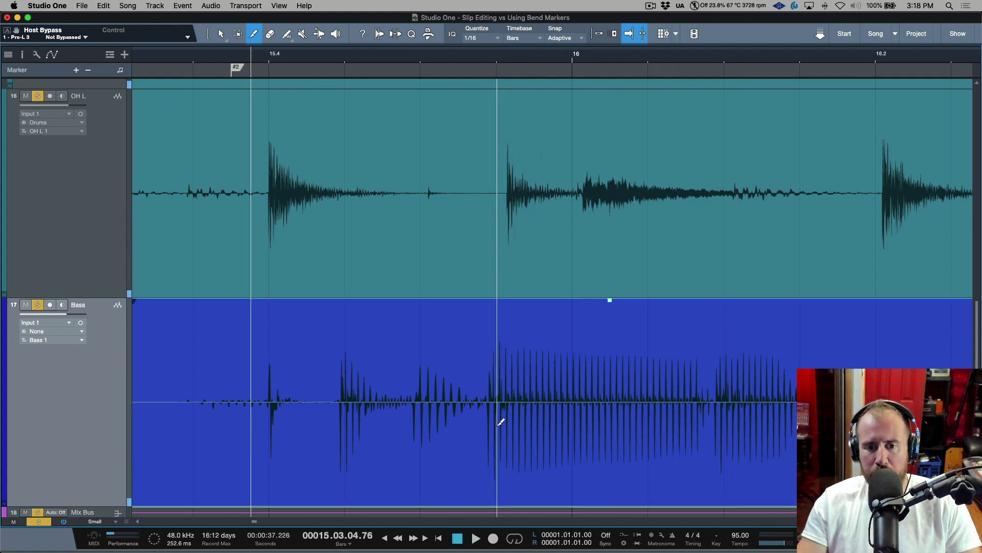
# Cut the Bass event where the dense note run begins, then return to the Arrow tool.
pyautogui.hscroll(3, 857, 409)
pyautogui.hscroll(3, 844, 300)
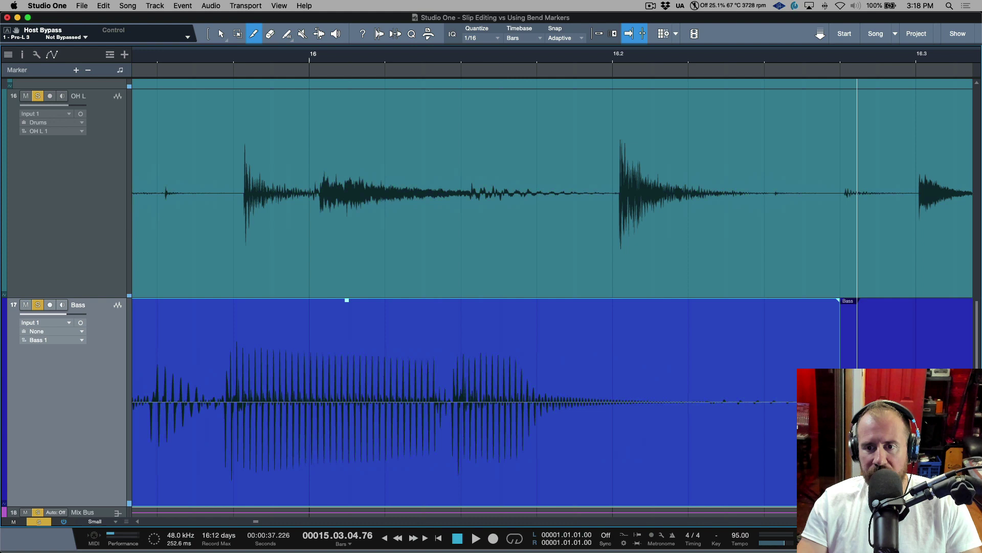
pyautogui.hscroll(-4, 740, 384)
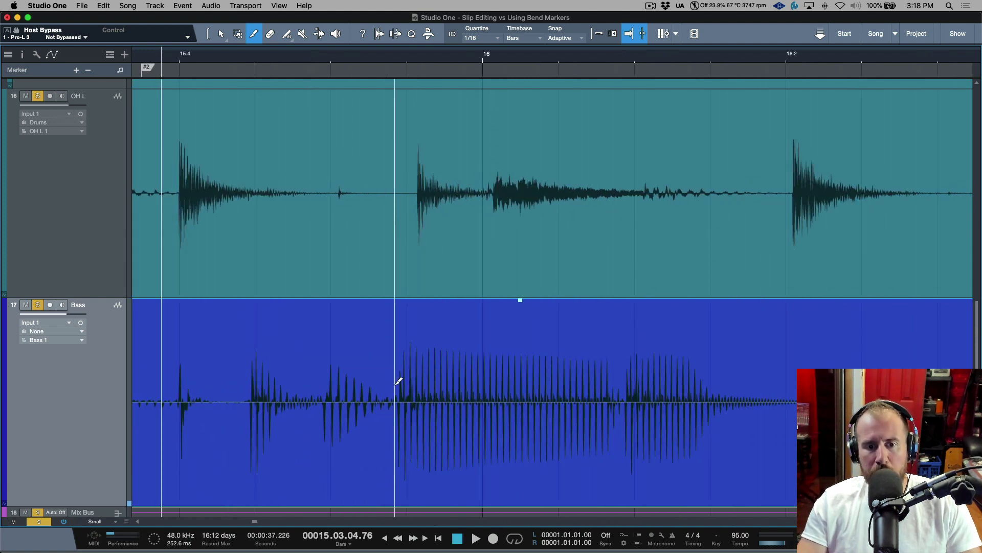
pyautogui.click(397, 382)
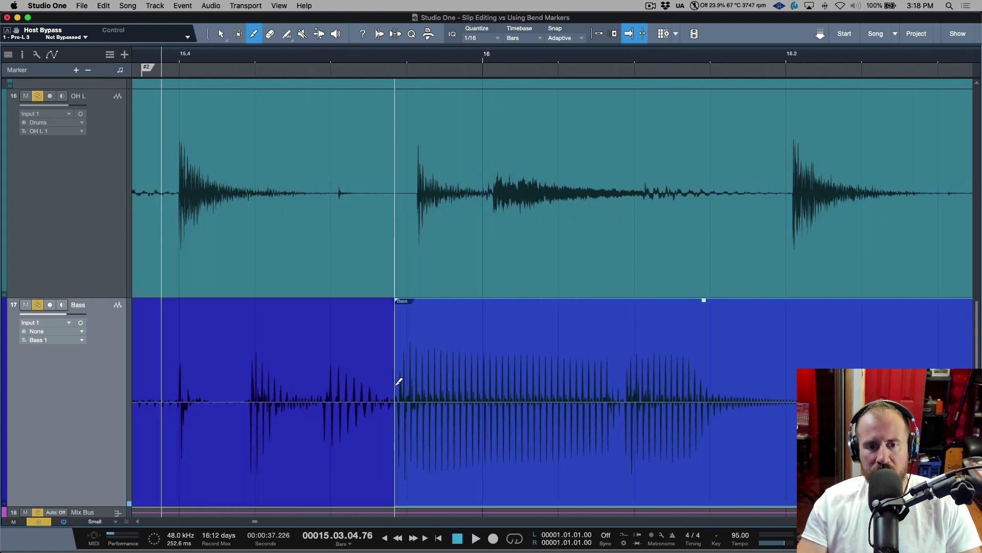
pyautogui.press('1')
pyautogui.click(459, 453)
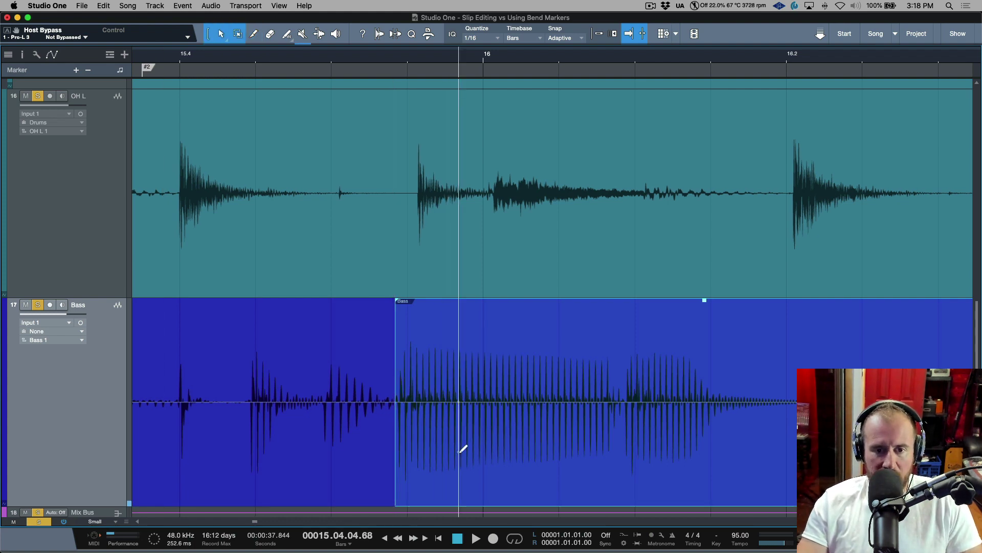
pyautogui.hscroll(-1, 458, 456)
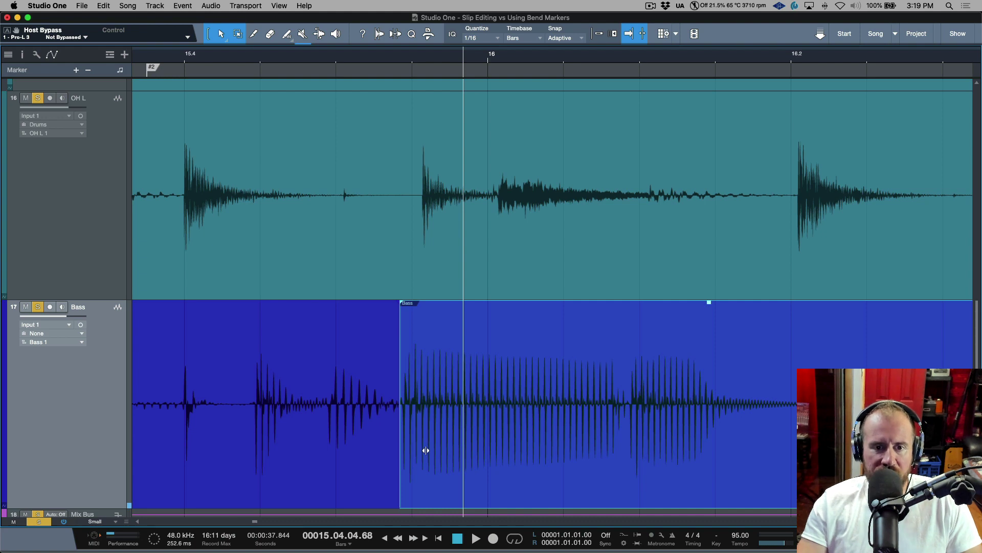
# Extend the right Bass event's start earlier and crossfade the join with X.
pyautogui.moveTo(425, 451); pyautogui.dragTo(434, 449)
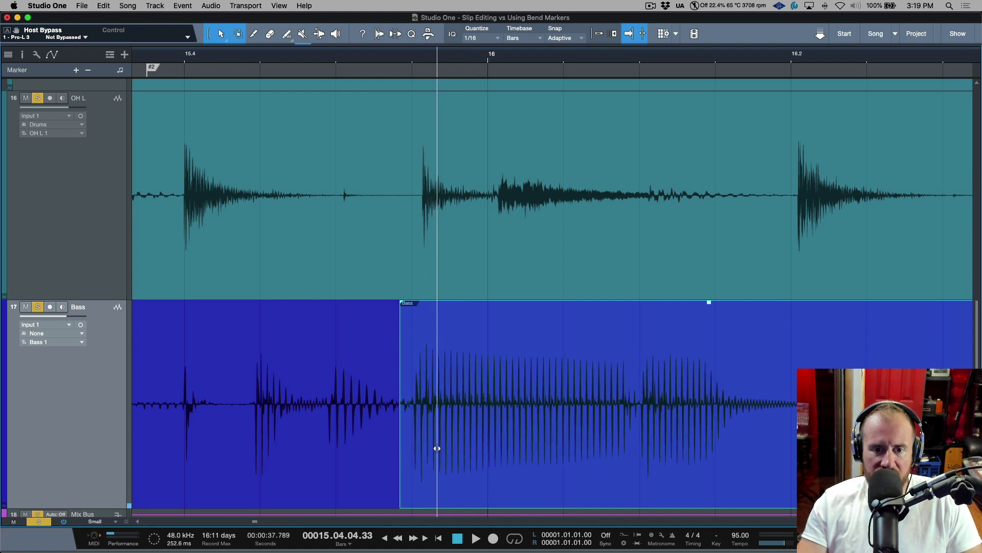
pyautogui.moveTo(437, 448); pyautogui.dragTo(397, 460)
pyautogui.moveTo(318, 412); pyautogui.dragTo(540, 409)
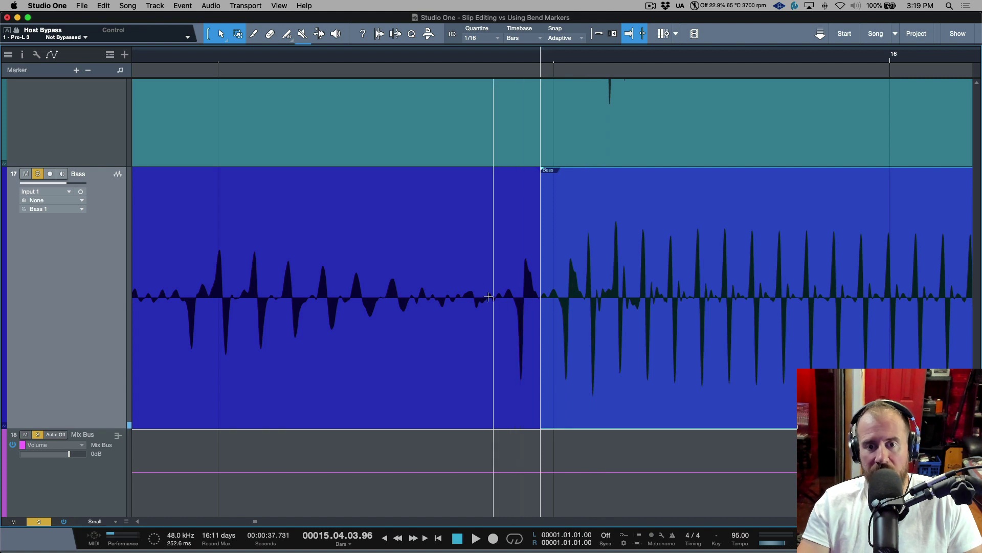
pyautogui.moveTo(540, 404); pyautogui.dragTo(500, 406)
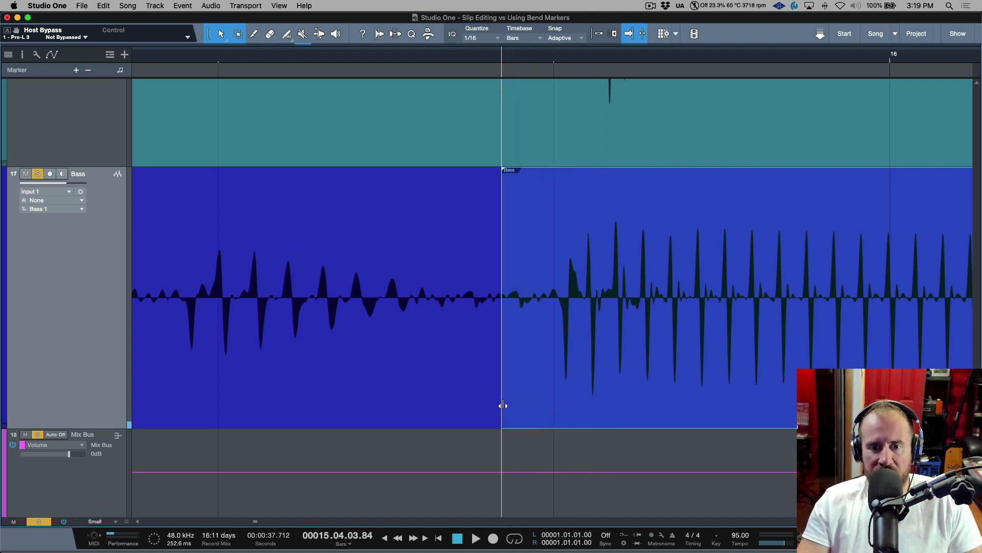
pyautogui.press('x')
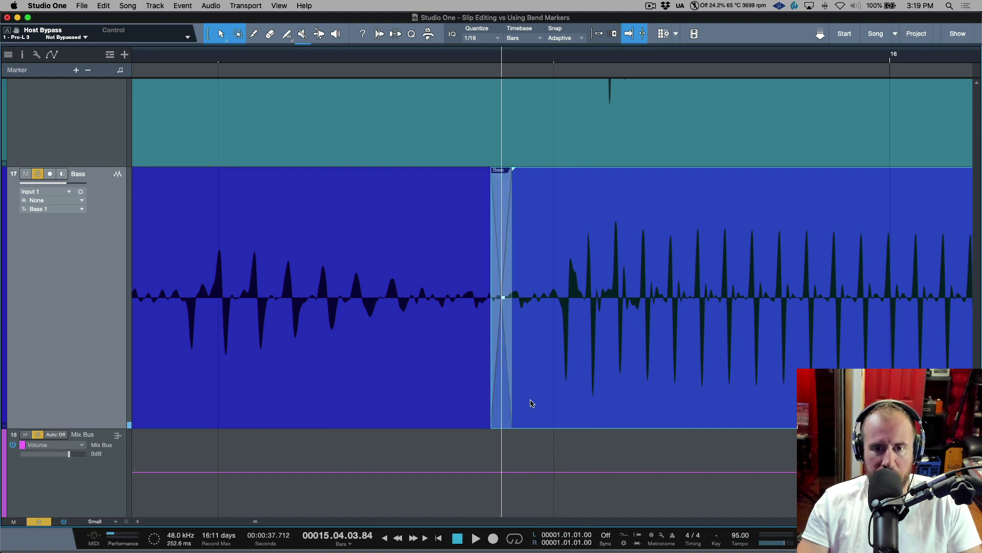
pyautogui.moveTo(502, 347)
pyautogui.mouseDown()
pyautogui.moveTo(540, 351)
pyautogui.moveTo(506, 351)
pyautogui.mouseUp()
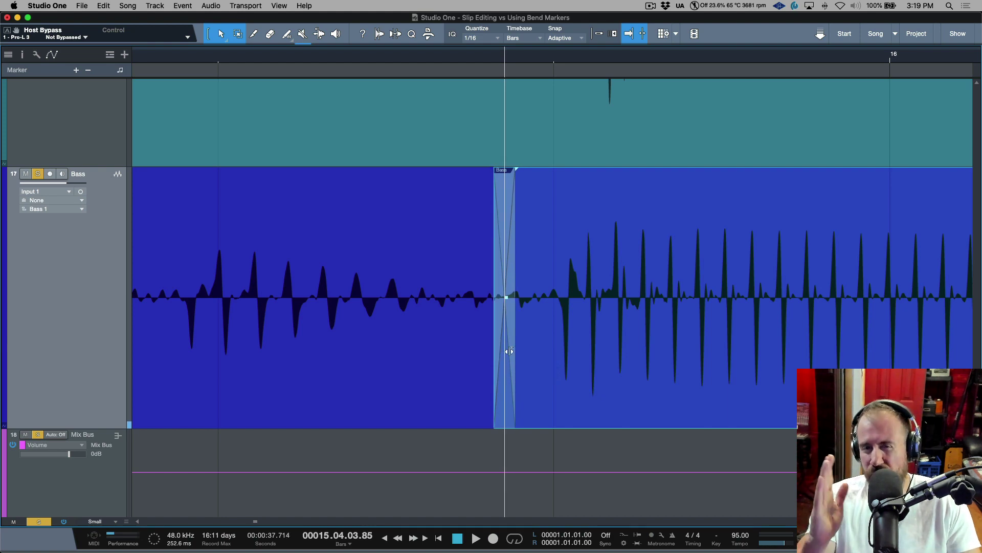
# Audition the crossfade from just before the edit.
pyautogui.scroll(-6, 509, 351)
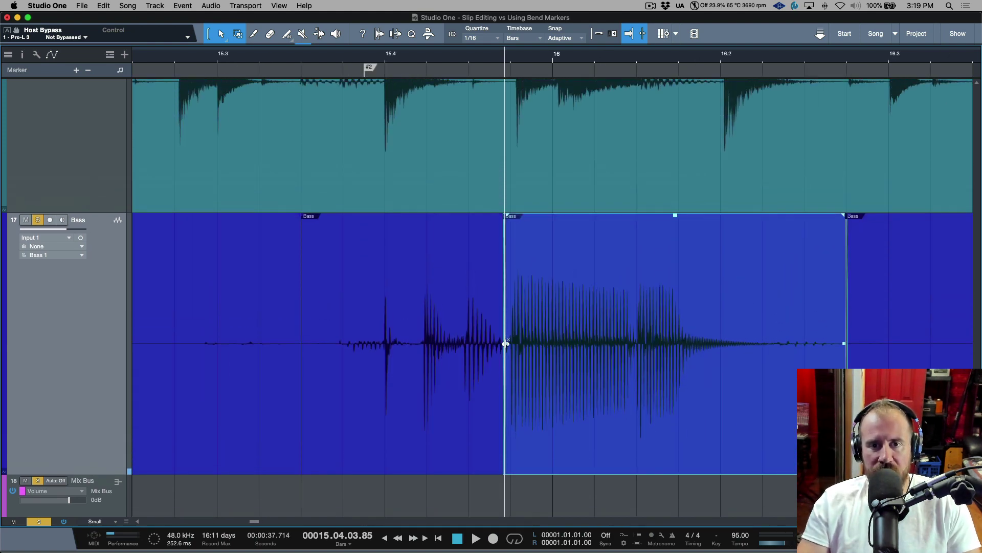
pyautogui.scroll(2, 506, 343)
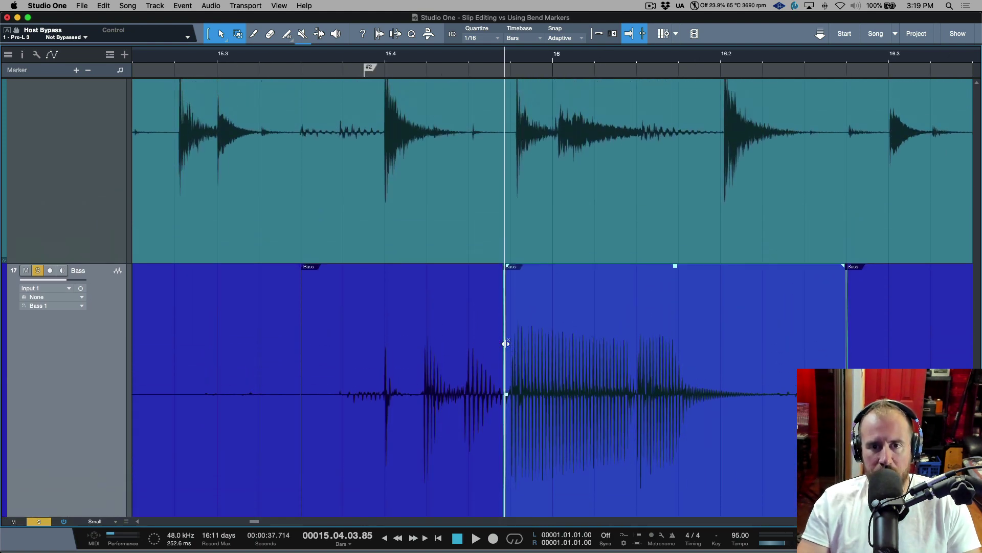
pyautogui.click(291, 62)
pyautogui.press('space')
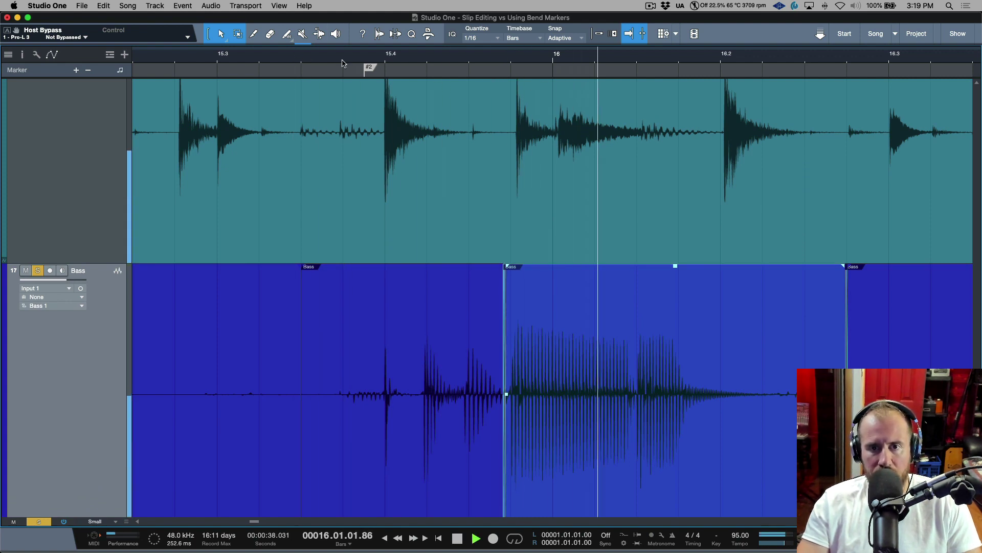
pyautogui.press('space')
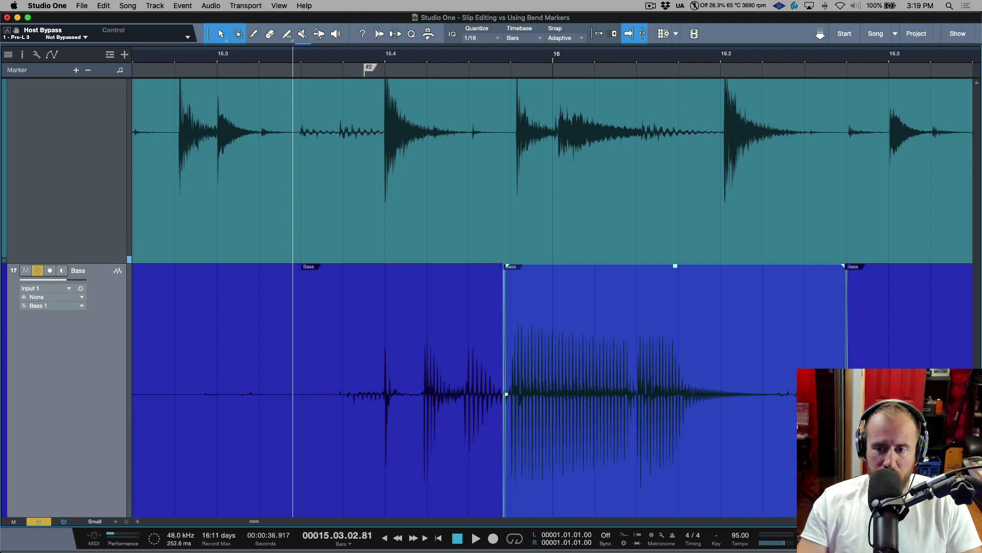
pyautogui.press('l')
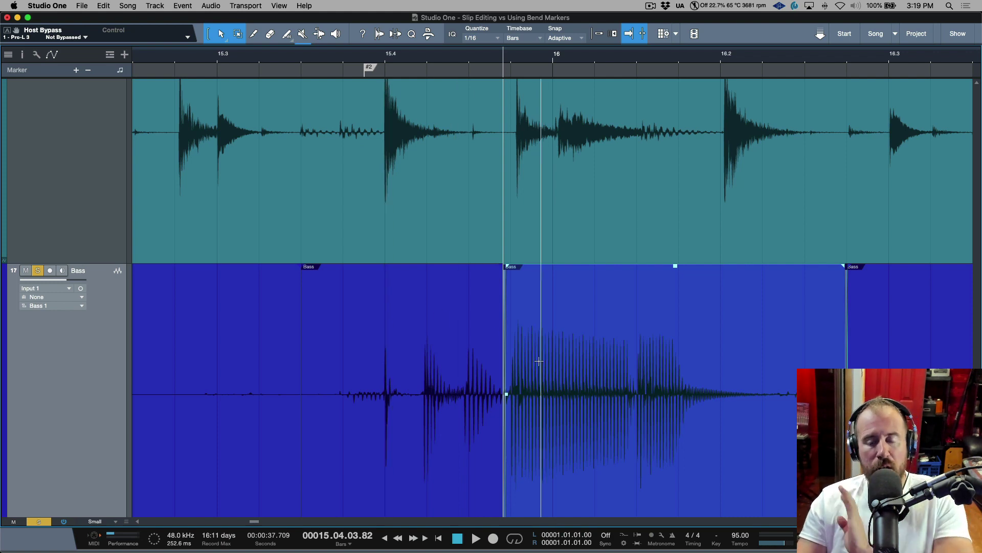
# Reposition the crossfaded join and slip the right part's notes onto the drum hit.
pyautogui.scroll(5, 503, 61)
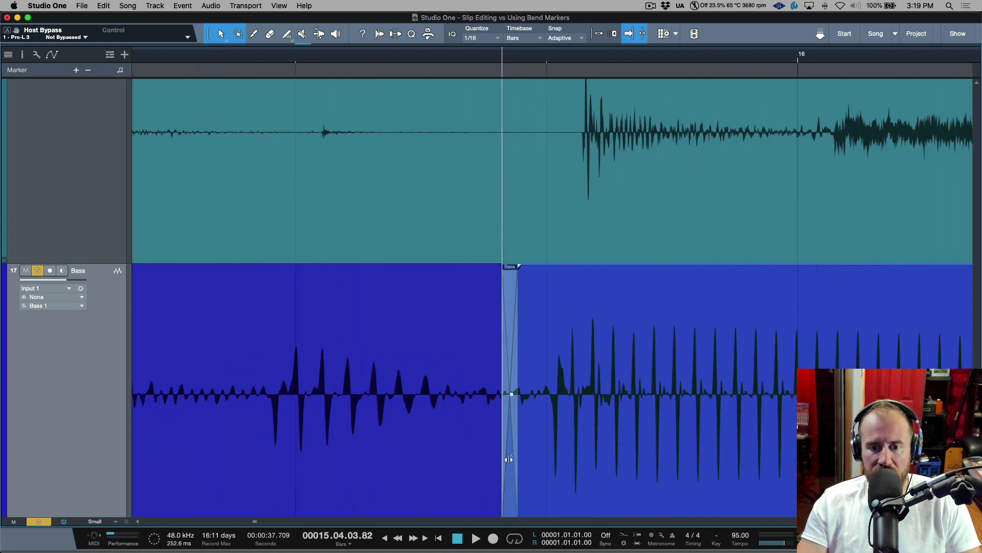
pyautogui.moveTo(509, 459)
pyautogui.mouseDown()
pyautogui.moveTo(478, 461)
pyautogui.moveTo(577, 464)
pyautogui.moveTo(505, 471)
pyautogui.mouseUp()
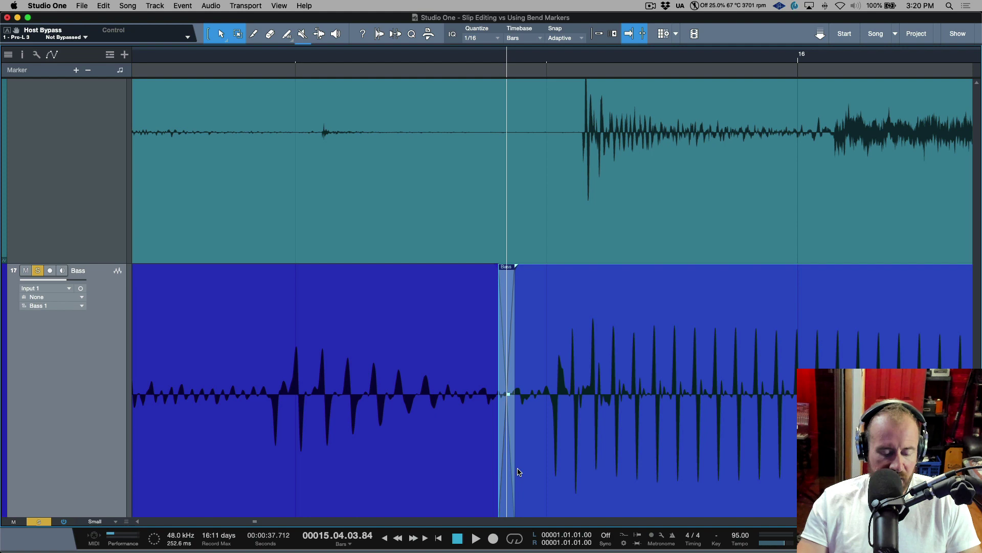
pyautogui.click(522, 467)
pyautogui.moveTo(588, 463)
pyautogui.mouseDown()
pyautogui.moveTo(615, 466)
pyautogui.moveTo(599, 467)
pyautogui.mouseUp()
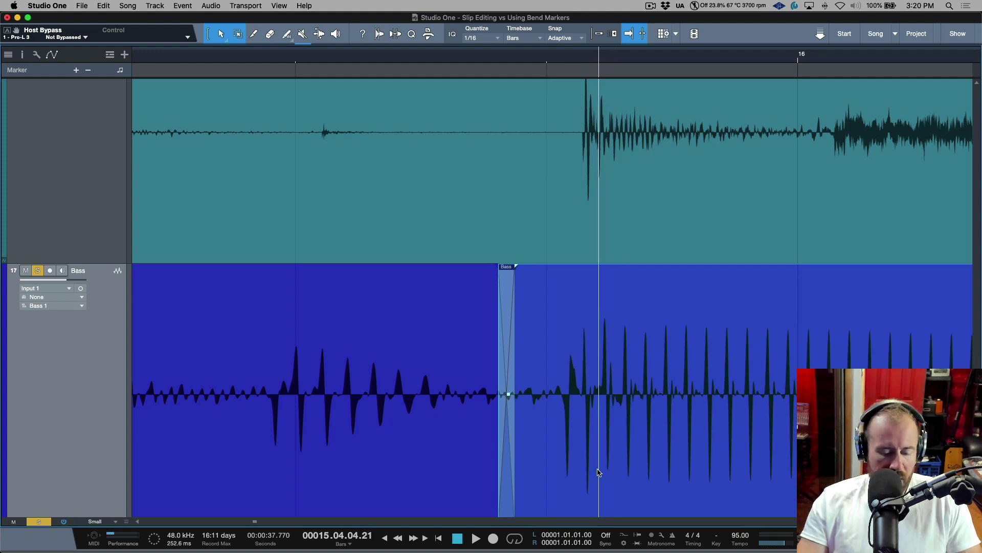
# Undo the slip, crossfade and split edits back to one Bass event.
pyautogui.press('super+z')
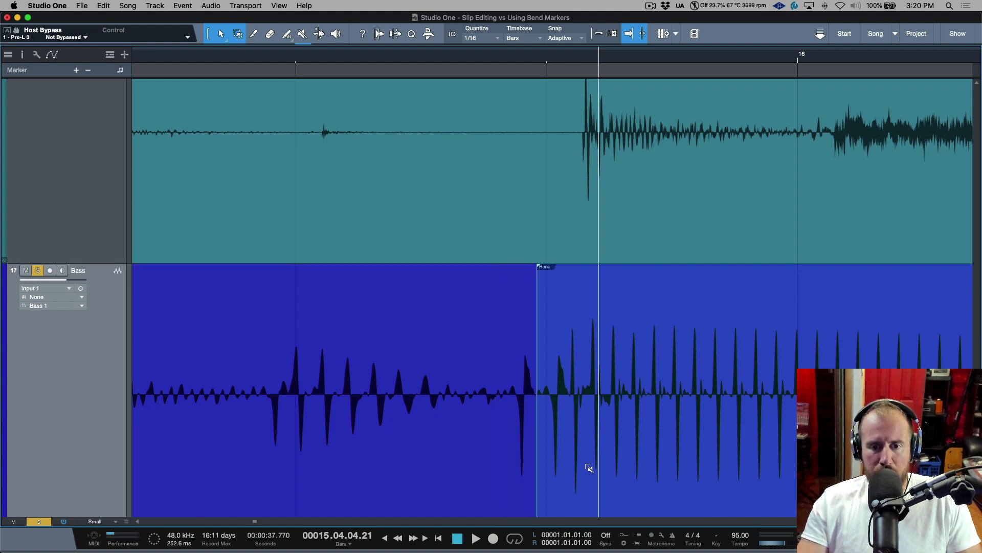
pyautogui.press('super+z')
pyautogui.press('super+z')
pyautogui.press('super+z')
pyautogui.press('super+z')
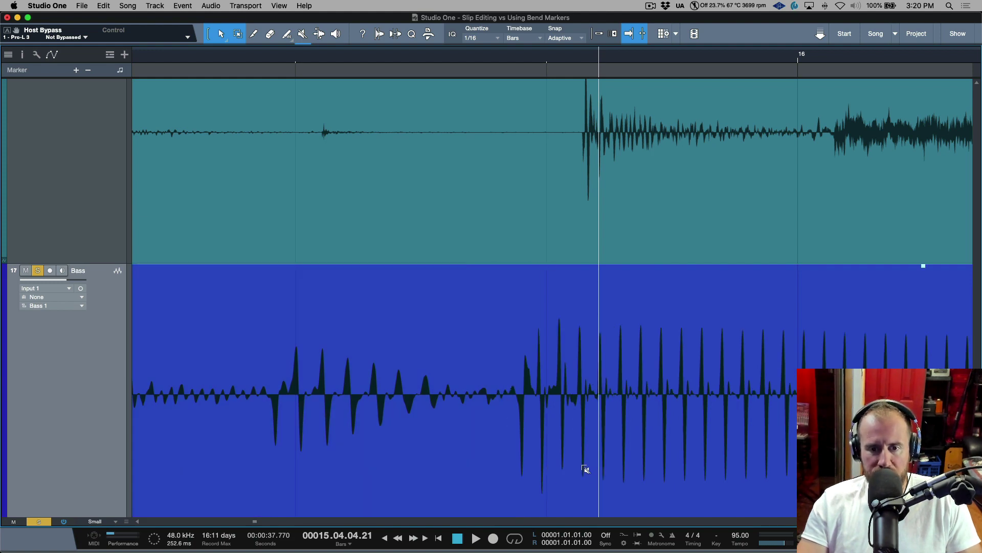
pyautogui.press('super+z')
pyautogui.press('super+z')
pyautogui.press('super+z')
pyautogui.press('super+z')
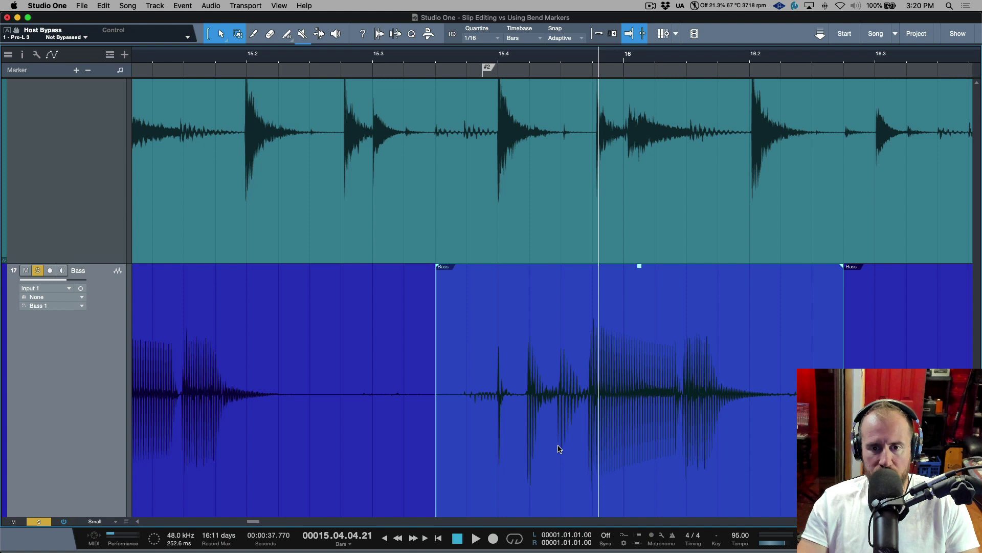
# Create a new clip version of the Bass event via Audio > New Clip Version.
pyautogui.rightClick(557, 446)
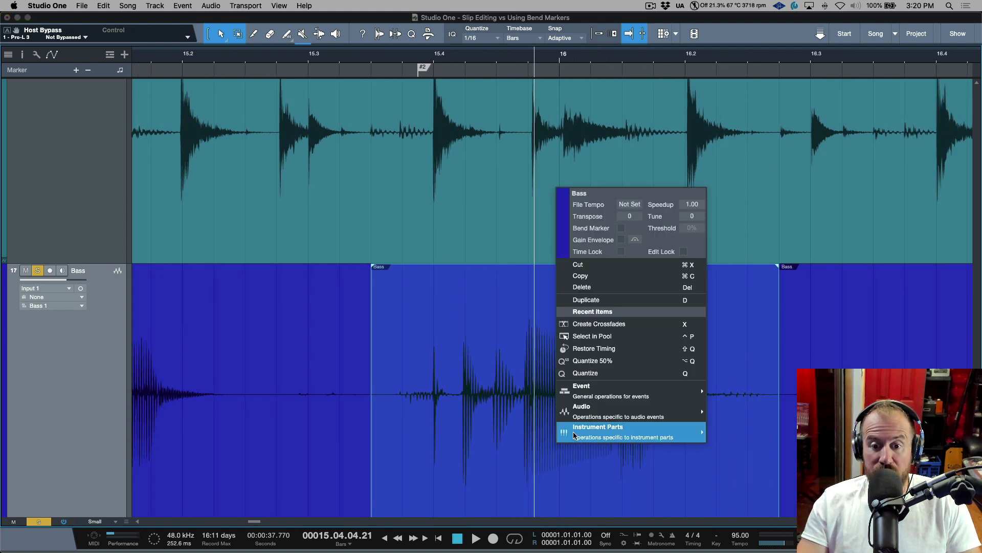
pyautogui.moveTo(588, 421)
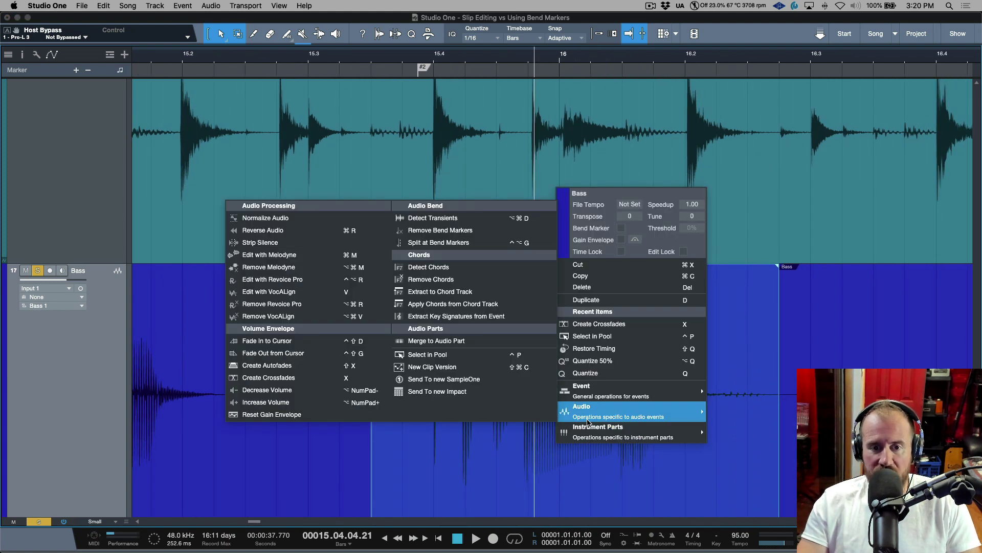
pyautogui.click(492, 367)
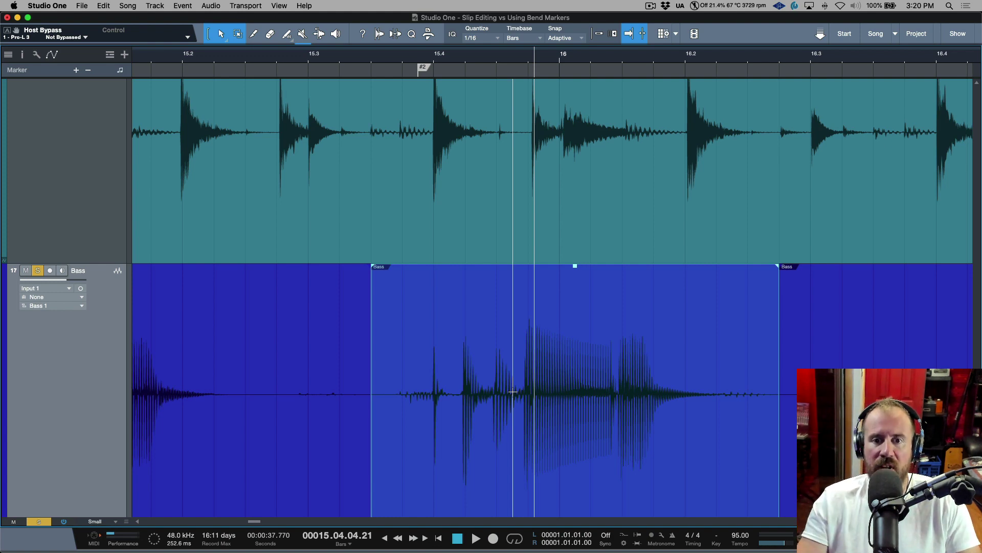
# Enable bend marker view and analyze the Bass event at 80% threshold, redoing the detection once.
pyautogui.press('space')
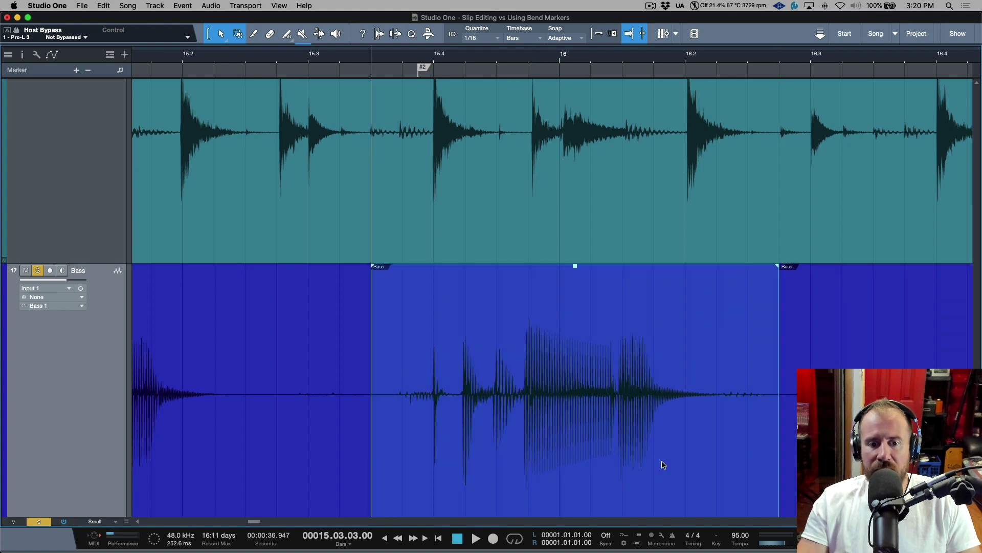
pyautogui.scroll(-2, 660, 465)
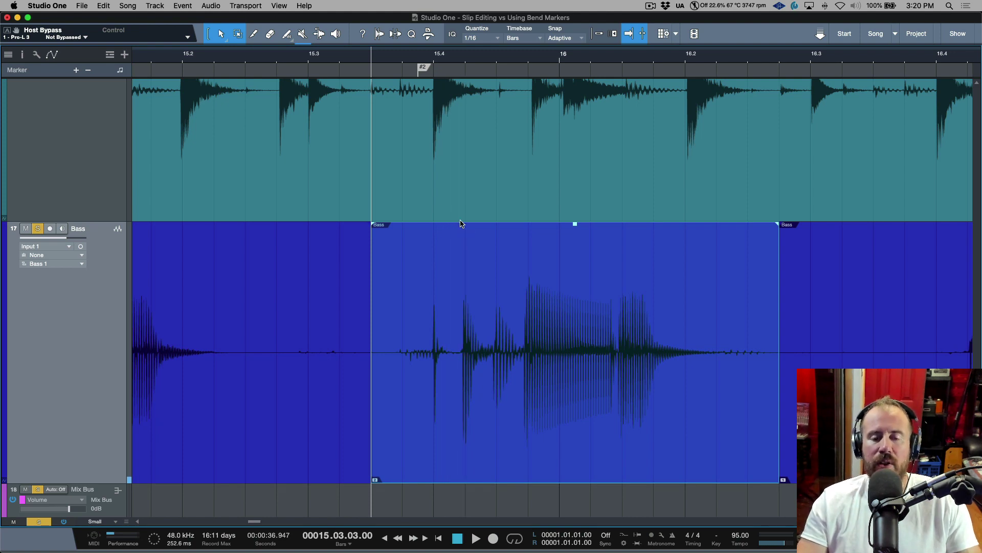
pyautogui.click(319, 33)
pyautogui.click(379, 34)
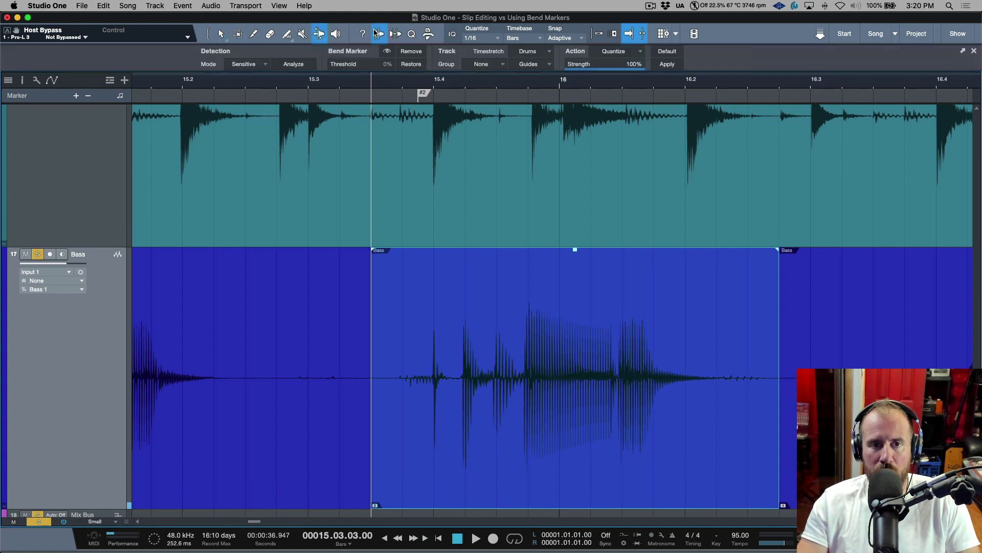
pyautogui.click(289, 63)
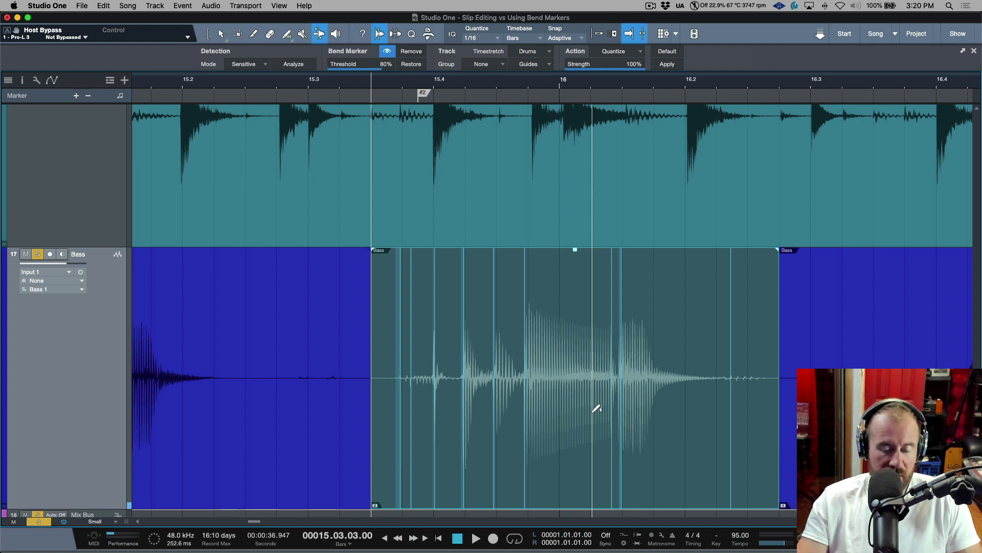
pyautogui.press('super+z')
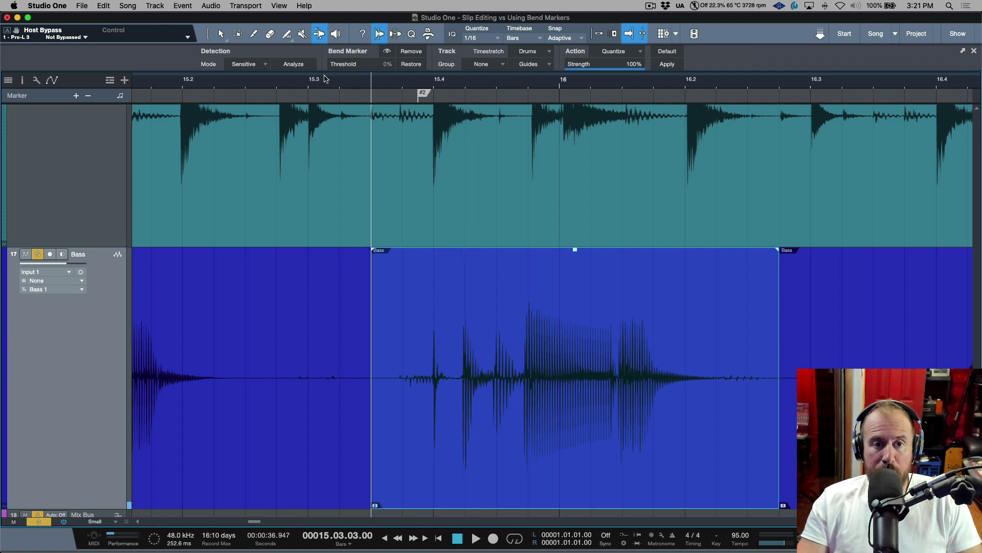
pyautogui.click(306, 67)
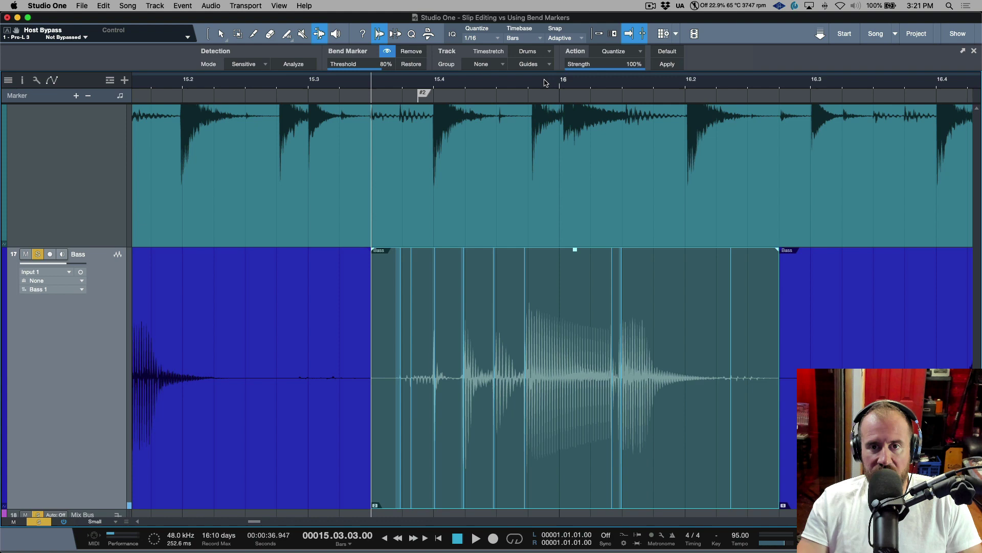
pyautogui.scroll(5, 546, 82)
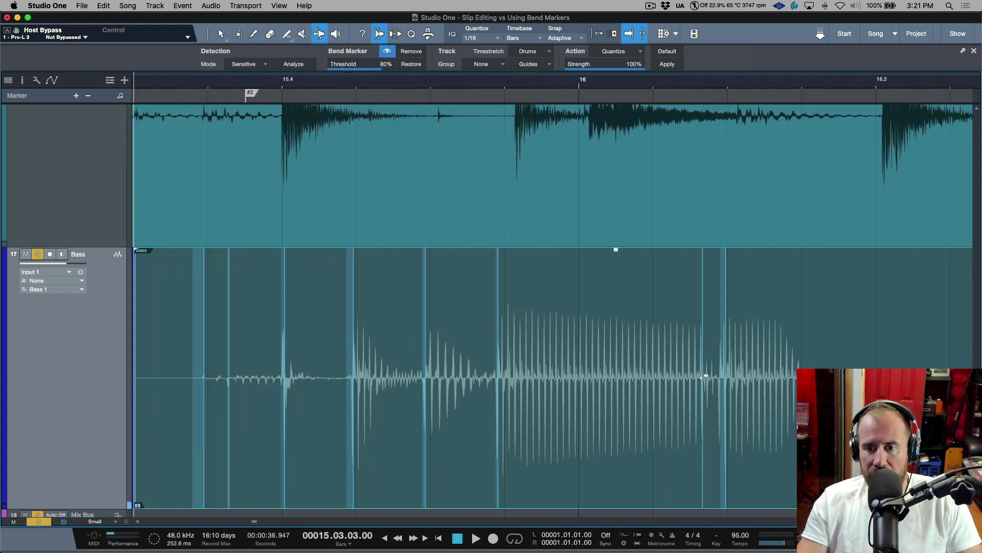
# Delete three stray bend markers from the Bass event, including one just after bar 16.
pyautogui.click(705, 376)
pyautogui.doubleClick(708, 366)
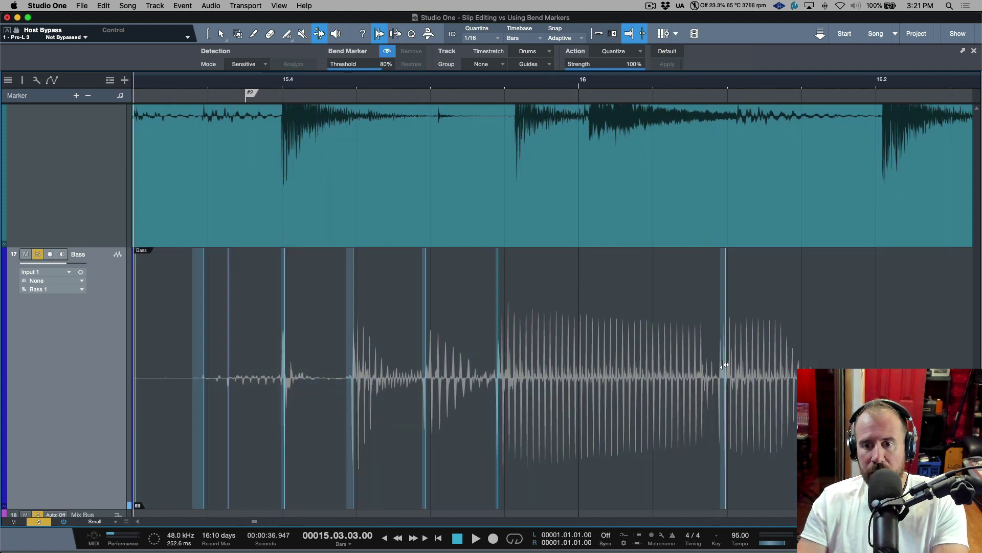
pyautogui.hscroll(3, 727, 360)
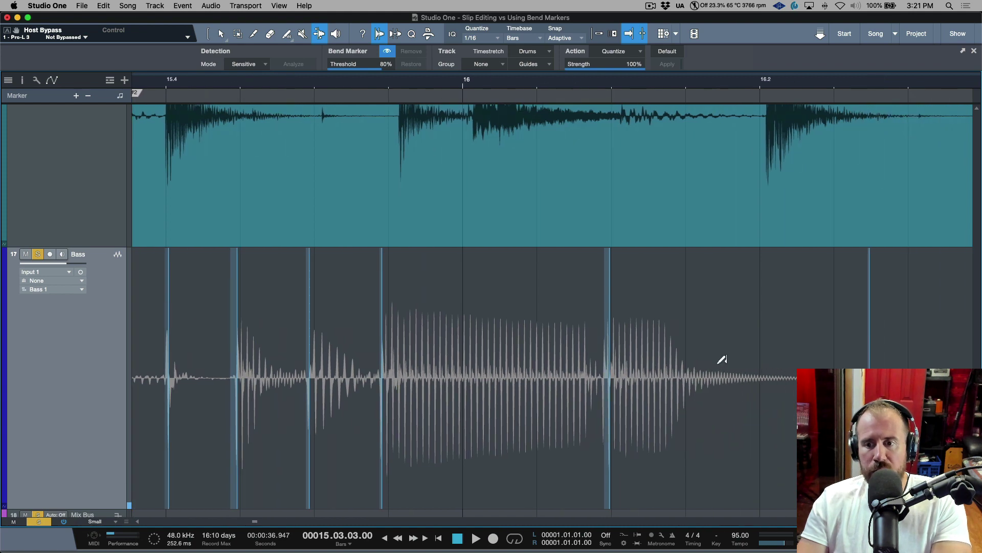
pyautogui.hscroll(1, 627, 362)
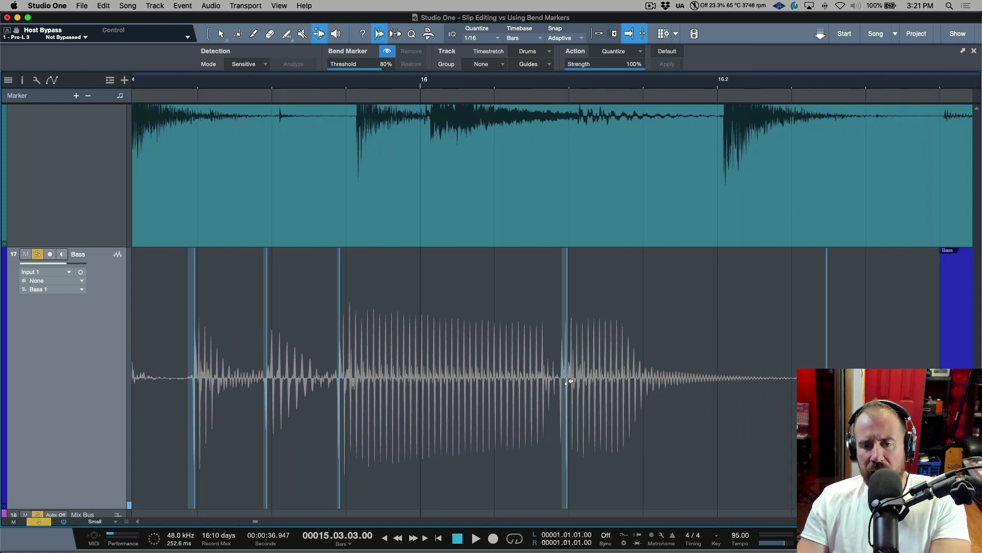
pyautogui.click(568, 382)
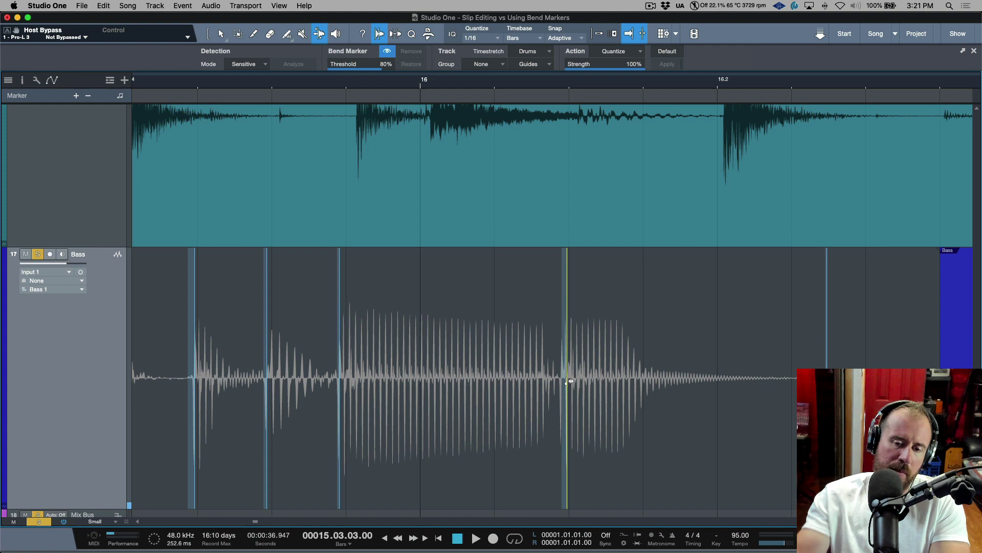
pyautogui.doubleClick(569, 381)
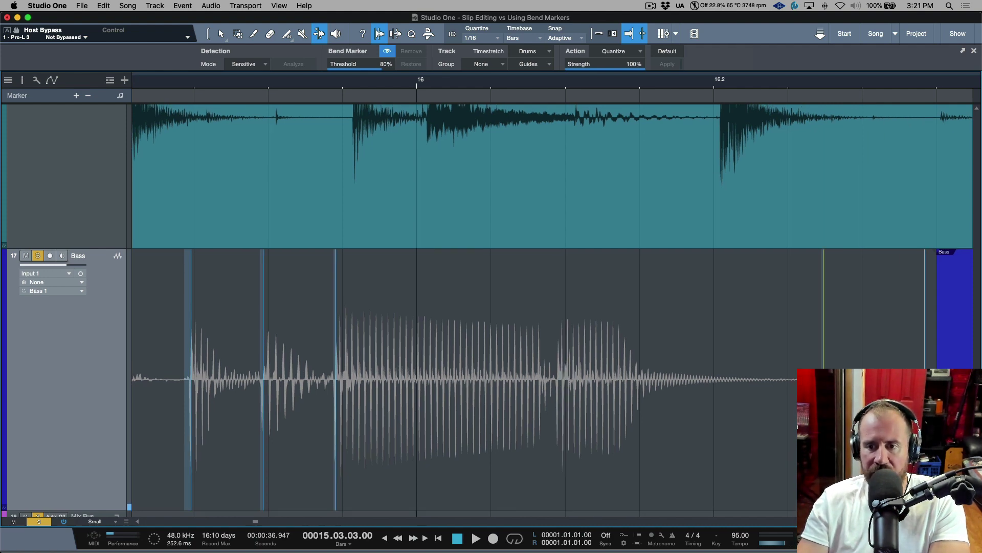
pyautogui.doubleClick(823, 399)
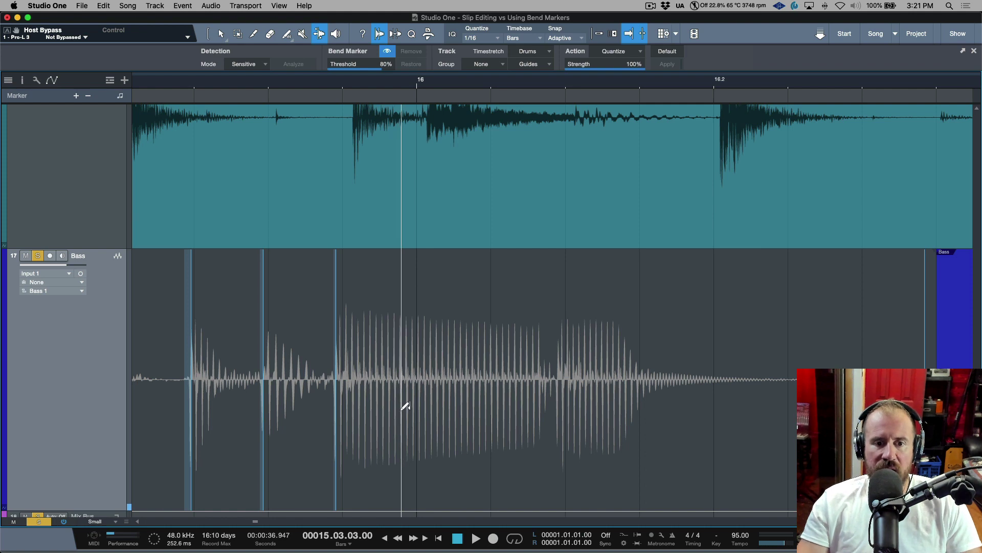
pyautogui.hscroll(-5, 405, 406)
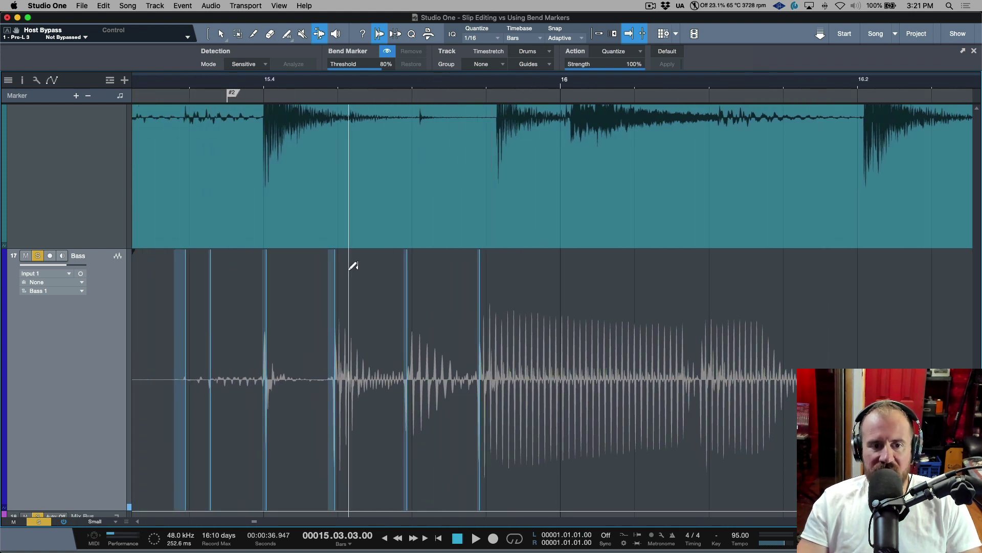
pyautogui.hscroll(-1, 354, 265)
# Play the passage from before the bass to hear its timing.
pyautogui.scroll(-5, 349, 270)
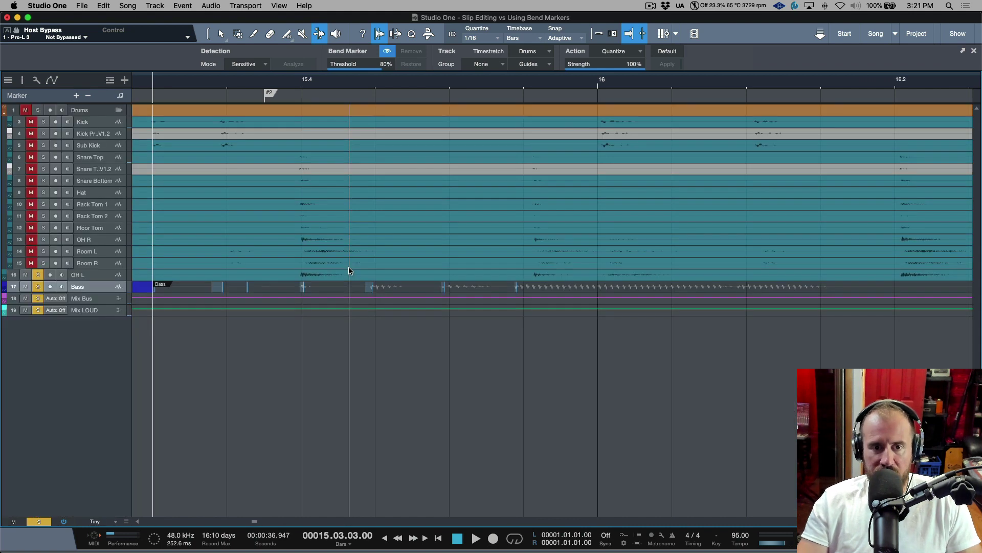
pyautogui.scroll(4, 349, 270)
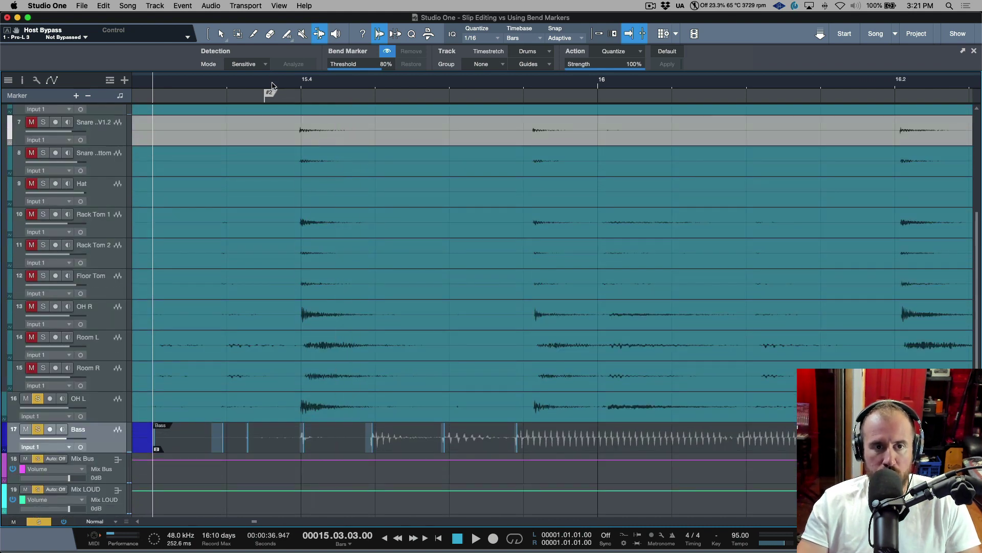
pyautogui.hscroll(-1, 264, 84)
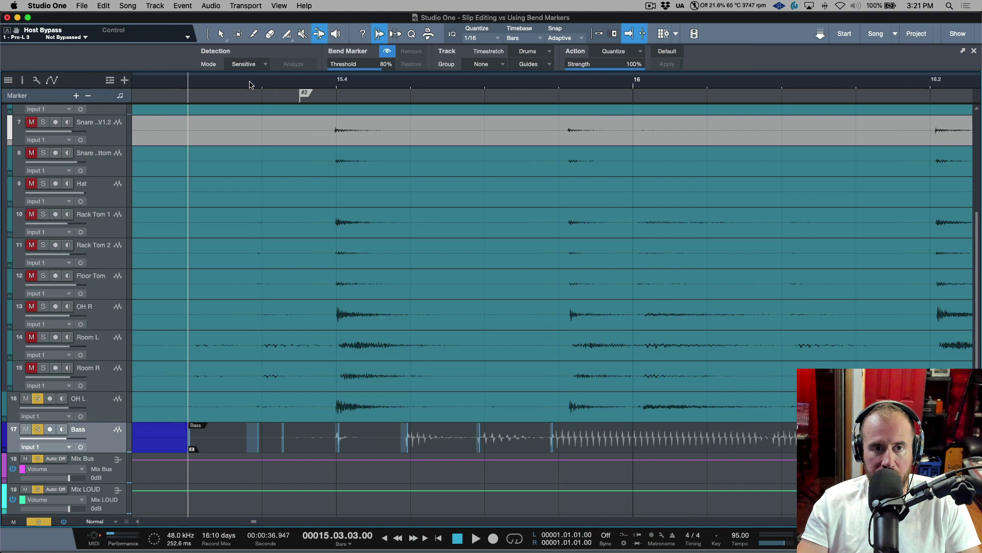
pyautogui.click(250, 84)
pyautogui.press('space')
pyautogui.press('space')
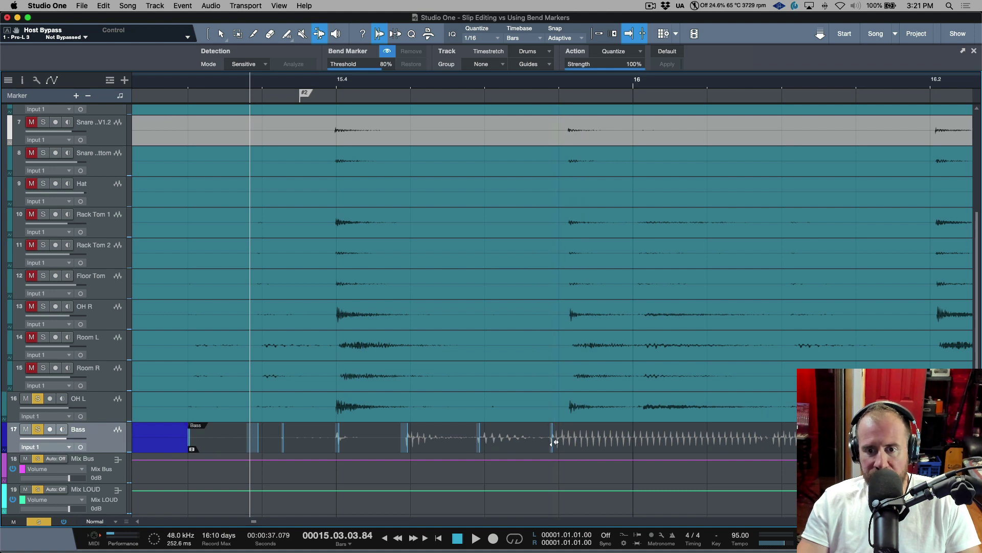
# Drag a bend marker before bar 16 slightly later and play back to check.
pyautogui.hscroll(2, 555, 441)
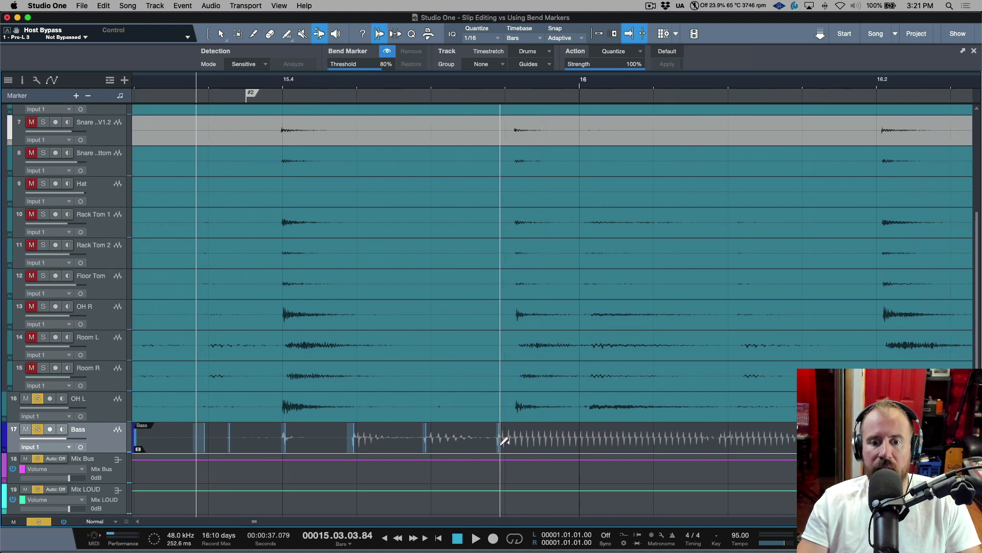
pyautogui.moveTo(501, 450); pyautogui.dragTo(515, 448)
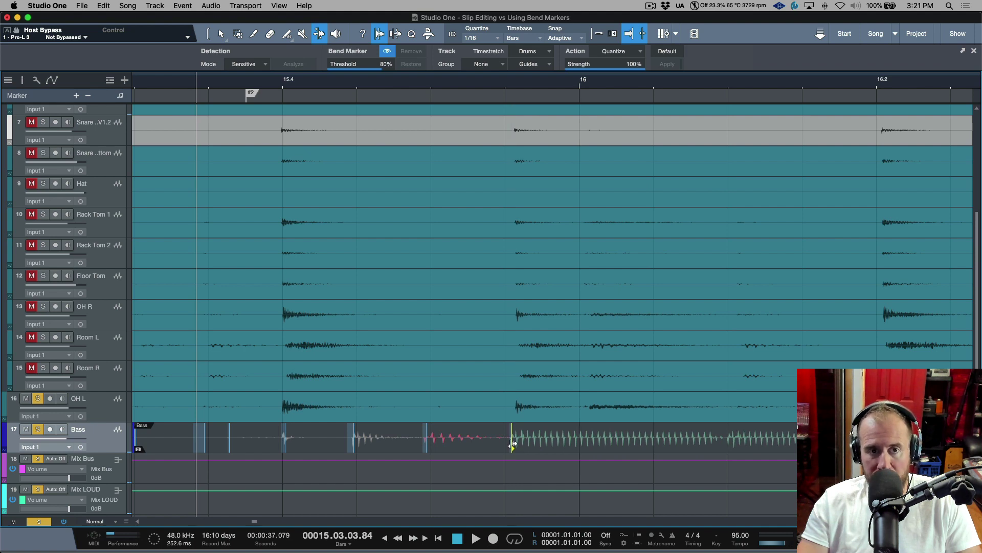
pyautogui.click(220, 85)
pyautogui.press('space')
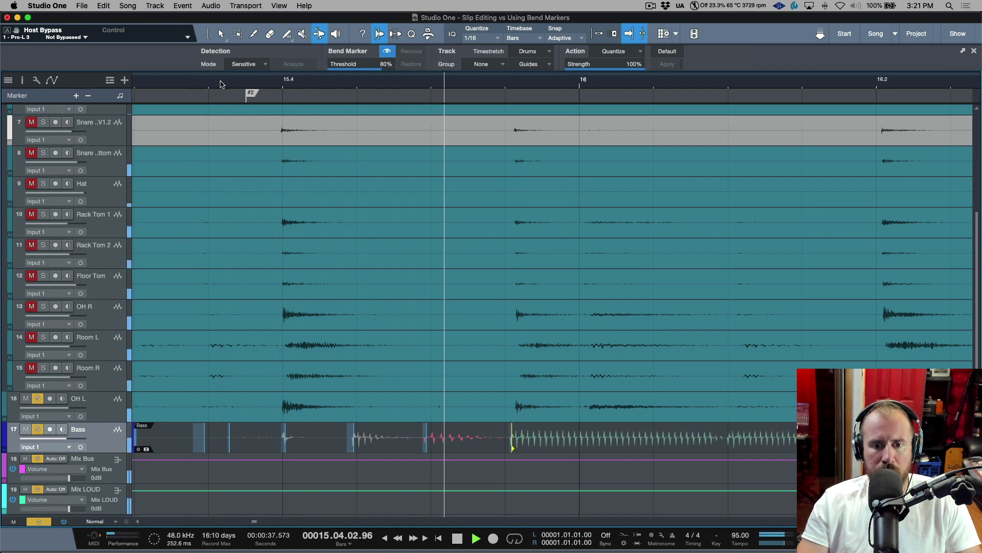
pyautogui.press('space')
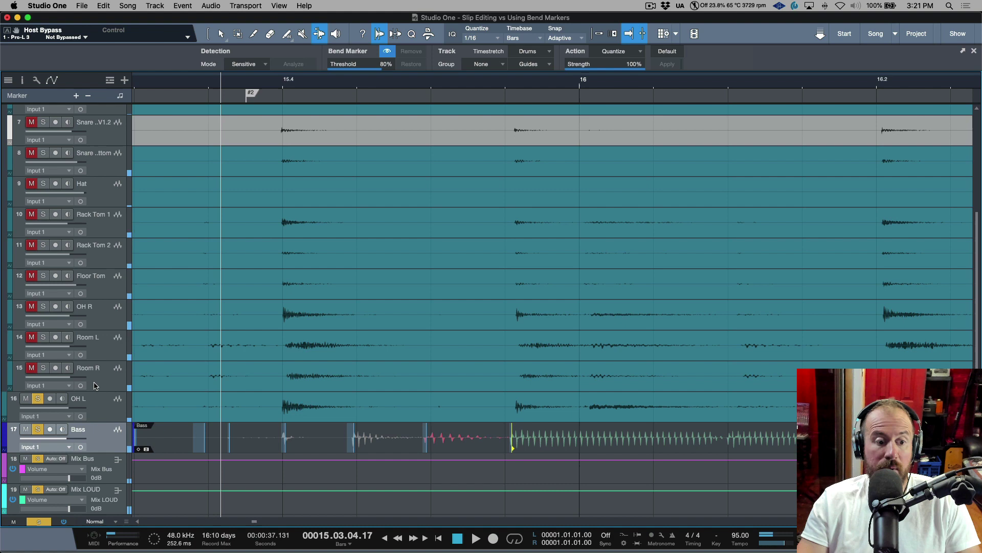
# Exclusively solo the Bass track and play it alone.
pyautogui.click(37, 430)
pyautogui.press('space')
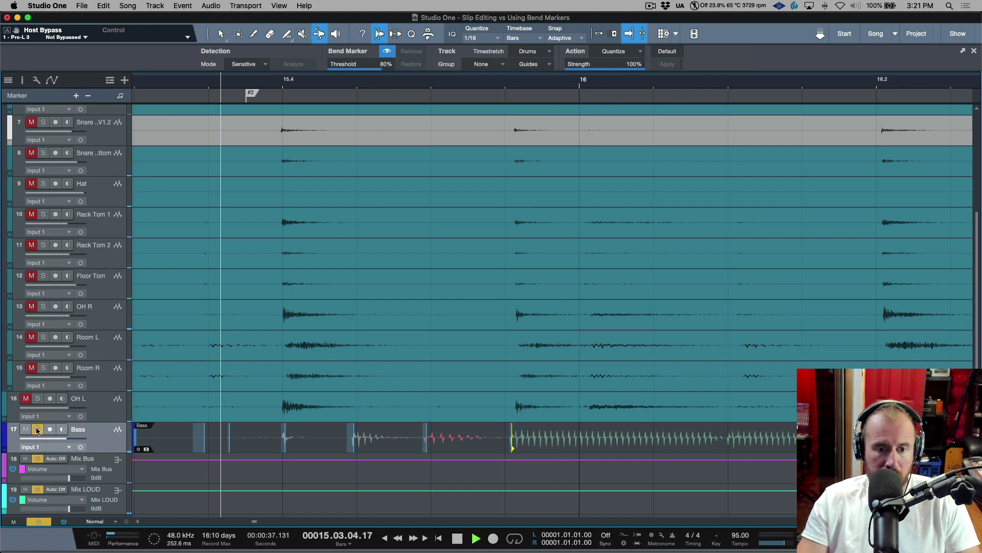
pyautogui.press('space')
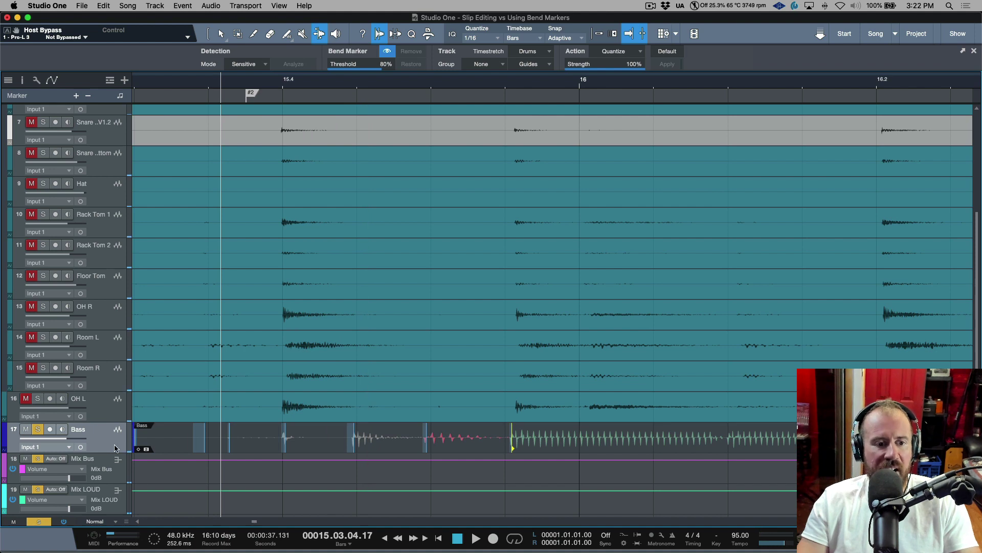
# Show the Bass track's Inspector and pick the Solo timestretch algorithm.
pyautogui.click(24, 80)
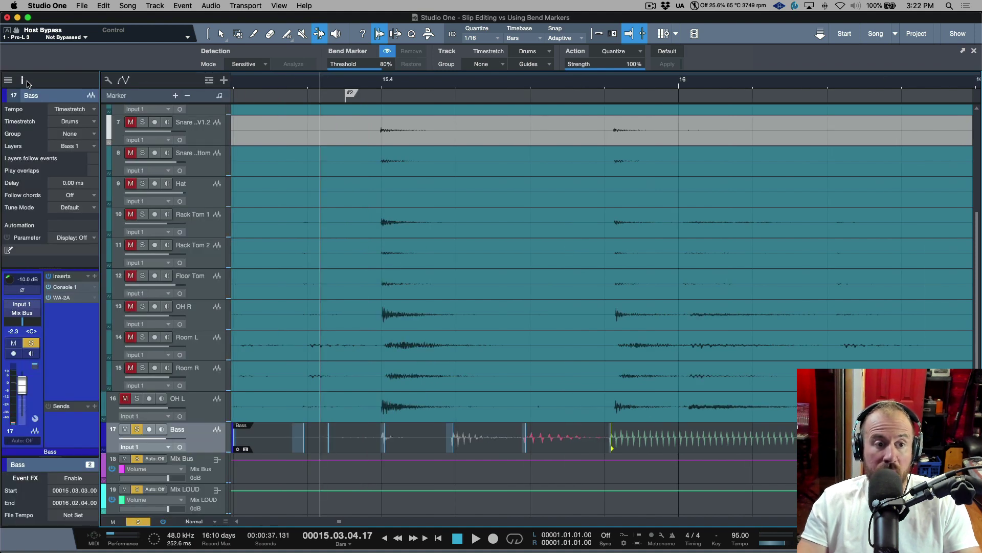
pyautogui.click(94, 122)
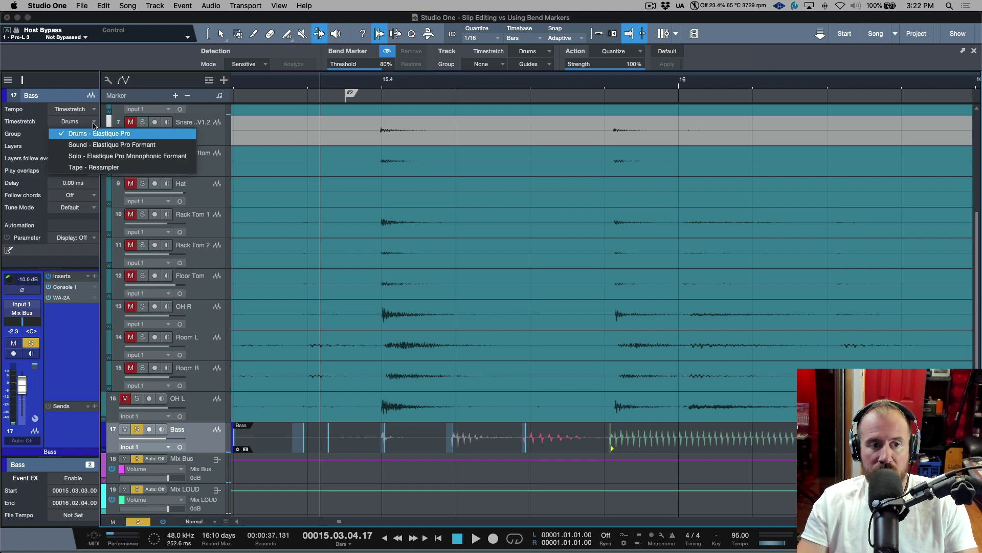
pyautogui.click(118, 160)
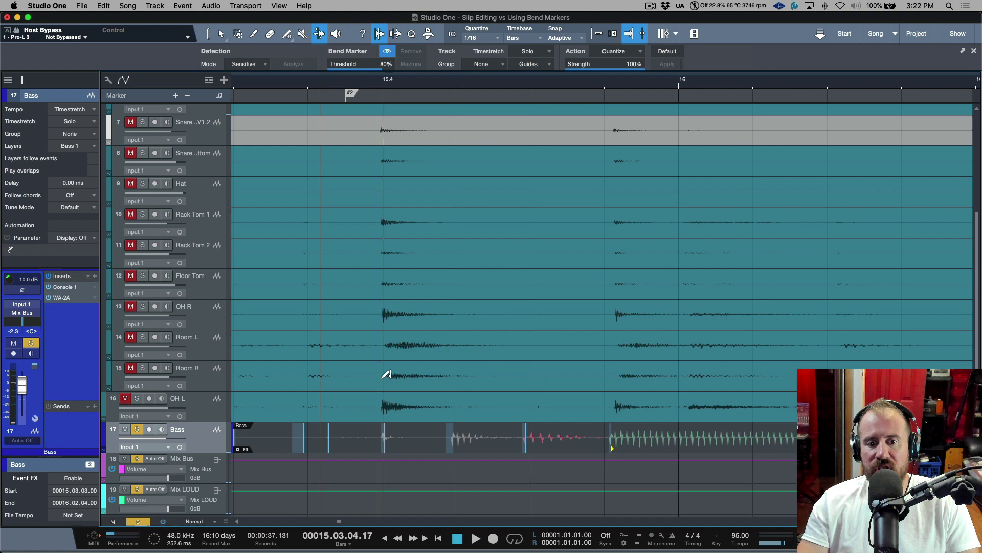
pyautogui.hscroll(5, 449, 395)
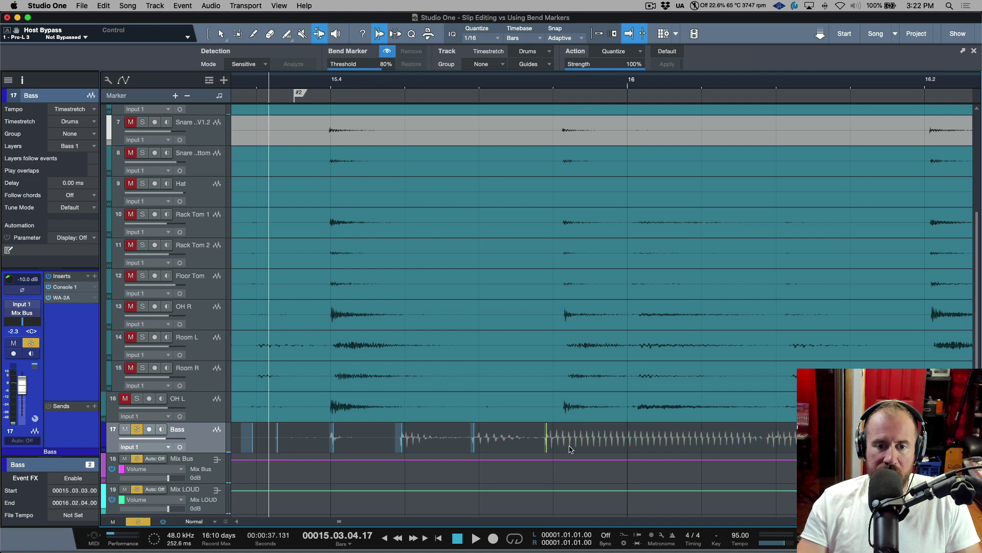
# Set the Bass timestretch to Solo and drag two bend markers onto the drum hits.
pyautogui.click(90, 122)
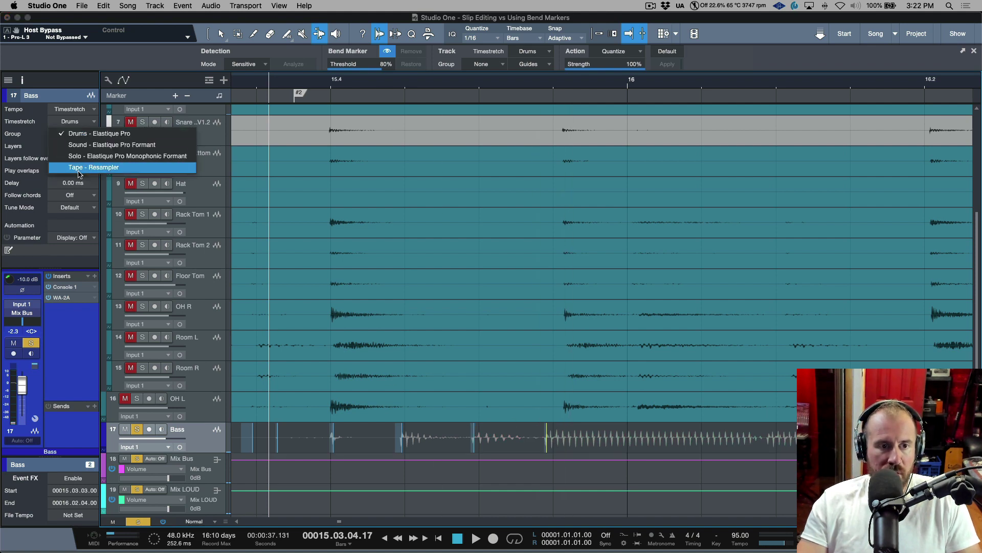
pyautogui.click(92, 157)
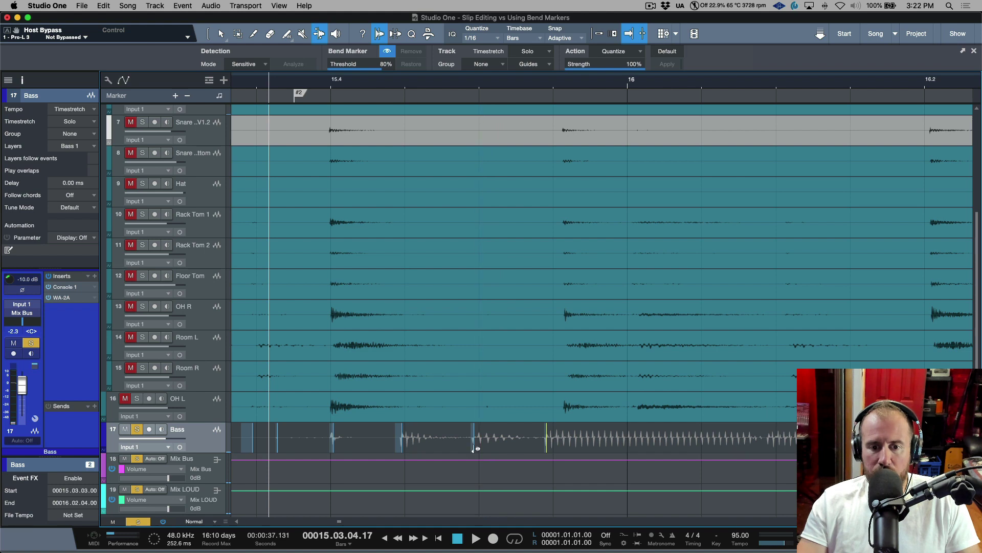
pyautogui.click(474, 448)
pyautogui.moveTo(476, 449); pyautogui.dragTo(480, 447)
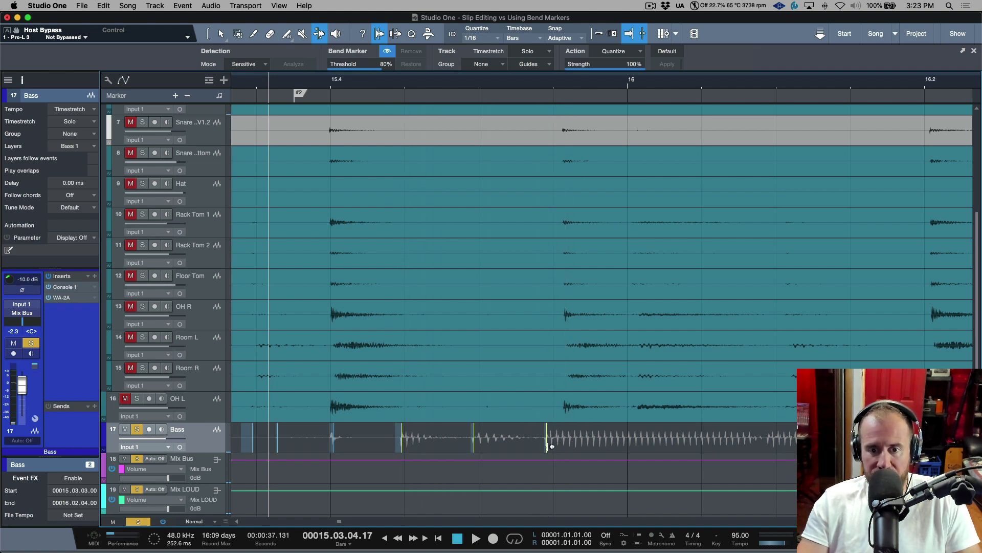
pyautogui.moveTo(551, 446); pyautogui.dragTo(563, 447)
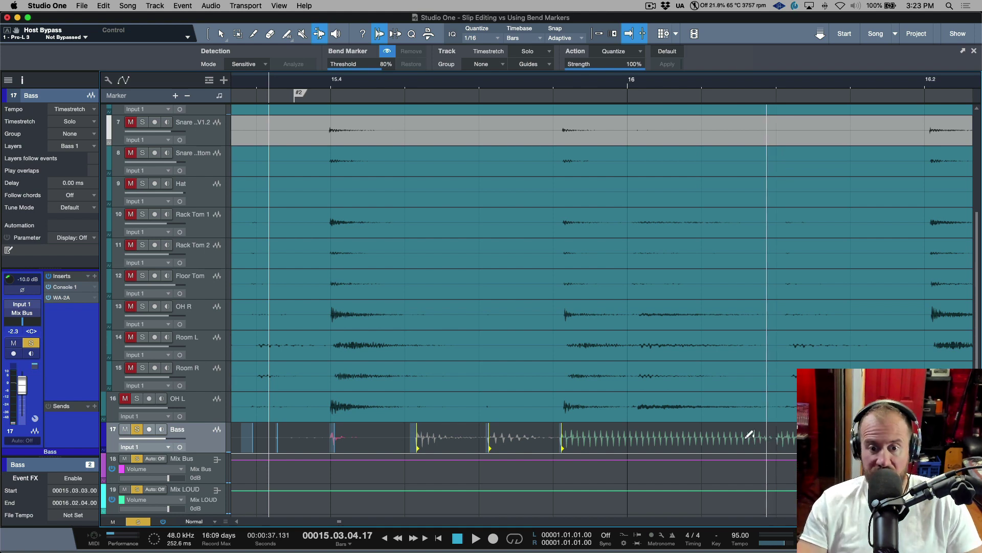
# Drag the bass bend marker before bar 16 earlier onto the drum hit, then zoom out.
pyautogui.scroll(3, 569, 86)
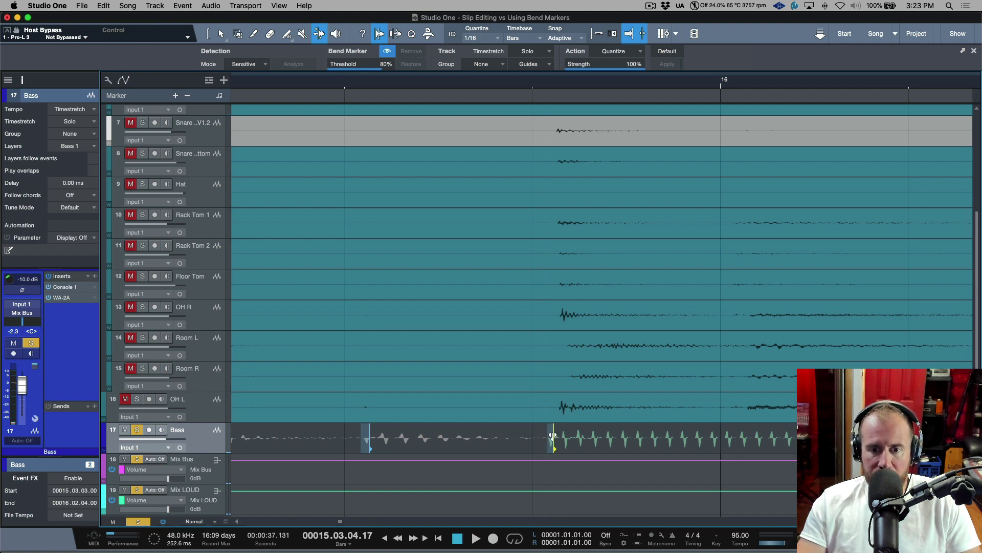
pyautogui.moveTo(554, 434)
pyautogui.mouseDown()
pyautogui.moveTo(535, 451)
pyautogui.moveTo(547, 448)
pyautogui.moveTo(530, 450)
pyautogui.moveTo(554, 443)
pyautogui.mouseUp()
pyautogui.press('w')
pyautogui.press('w')
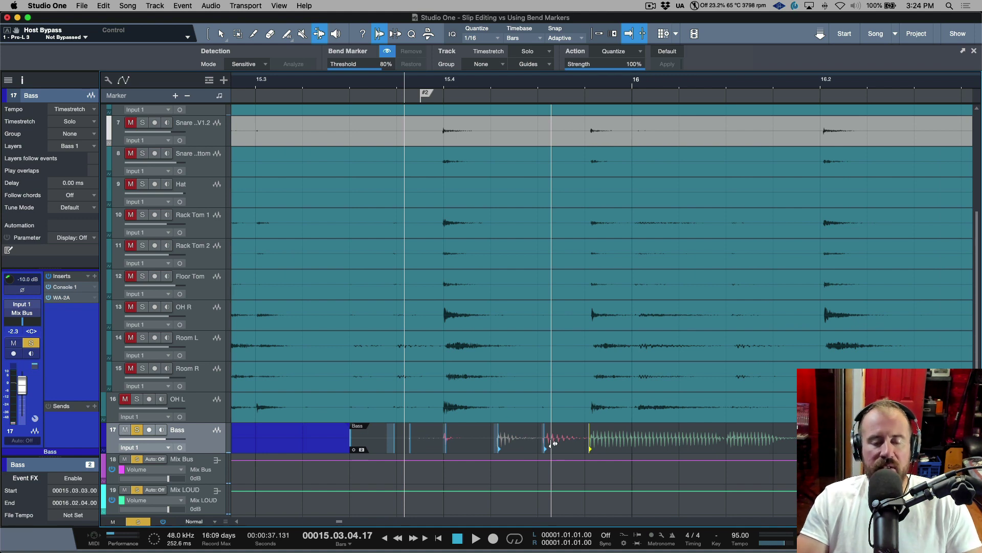